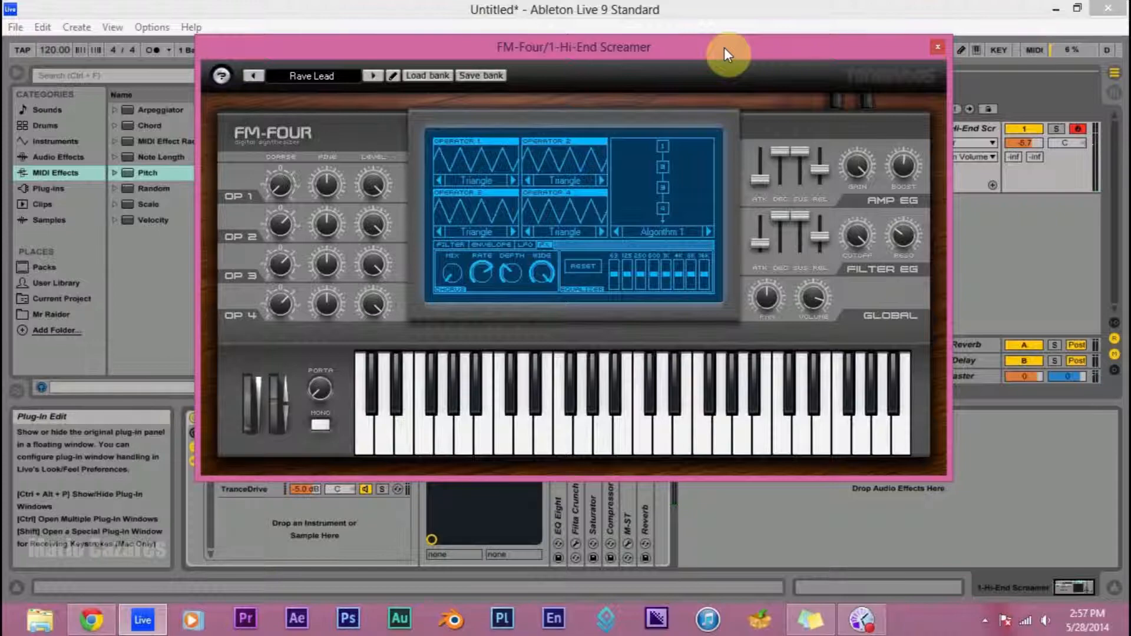
Step: View the FM-Four synth's settings in the main synth chain, and close its plug-in window
left_click(935, 47)
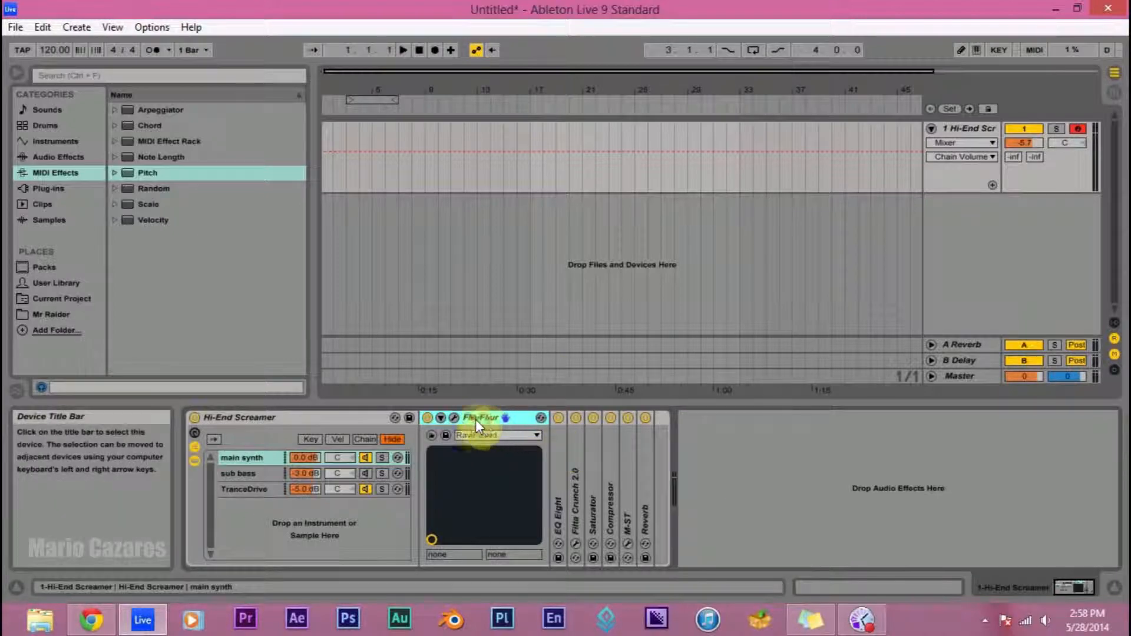
left_click(454, 418)
left_click_drag(728, 55, 705, 54)
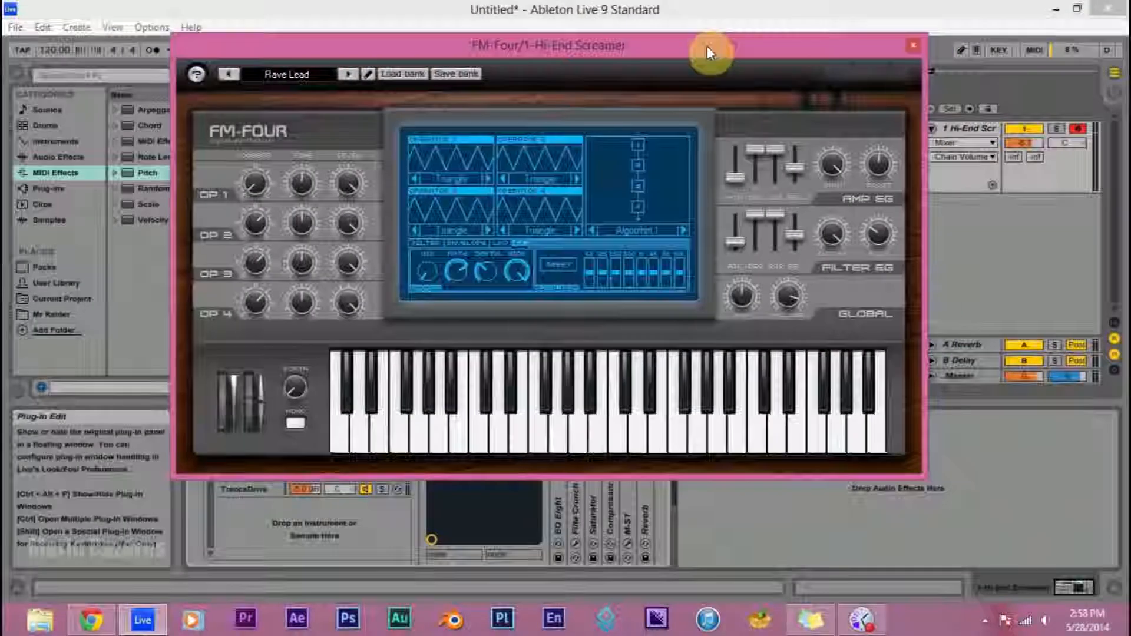
left_click(911, 47)
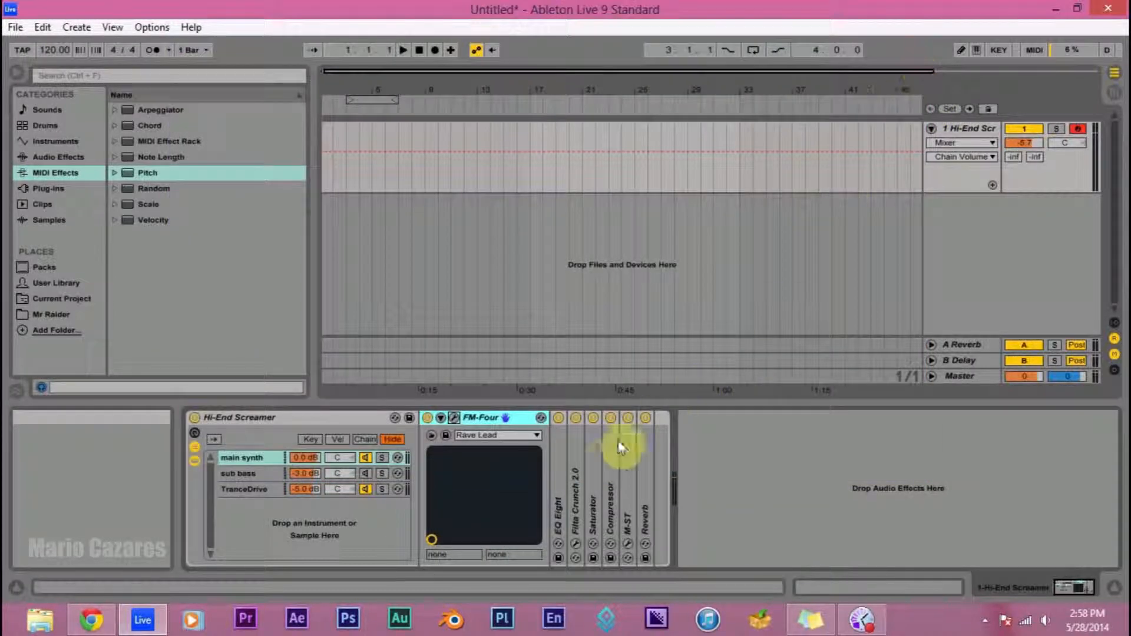
Step: Unfold Filta Crunch 2.0 in the main synth chain, examine its filter and waveshaper settings, and close and collapse it
double_click(581, 454)
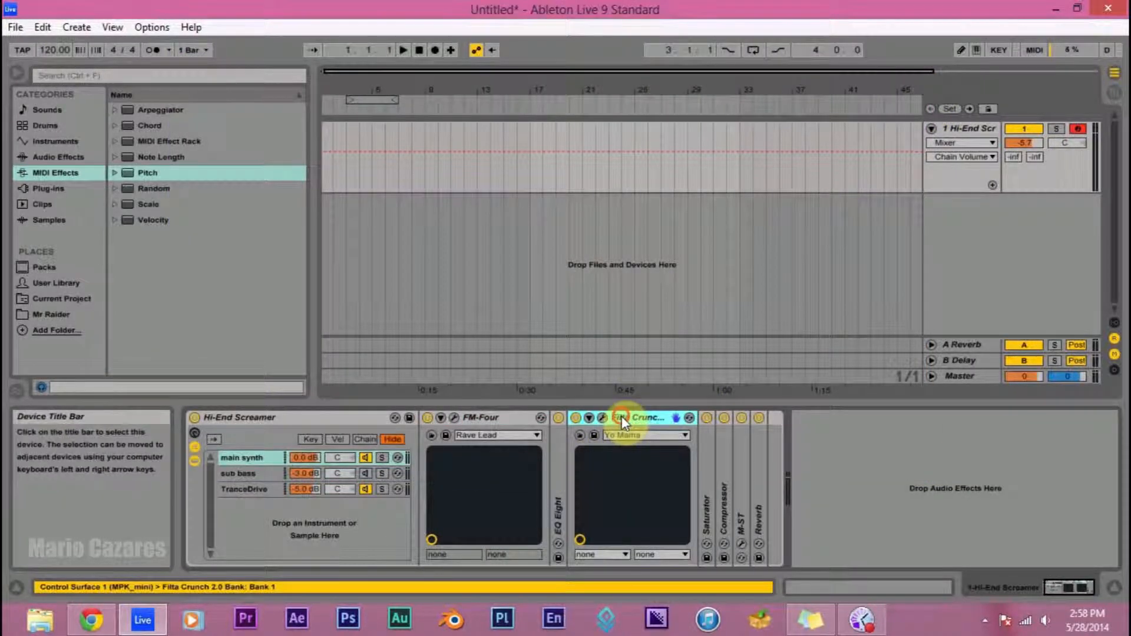
left_click(603, 417)
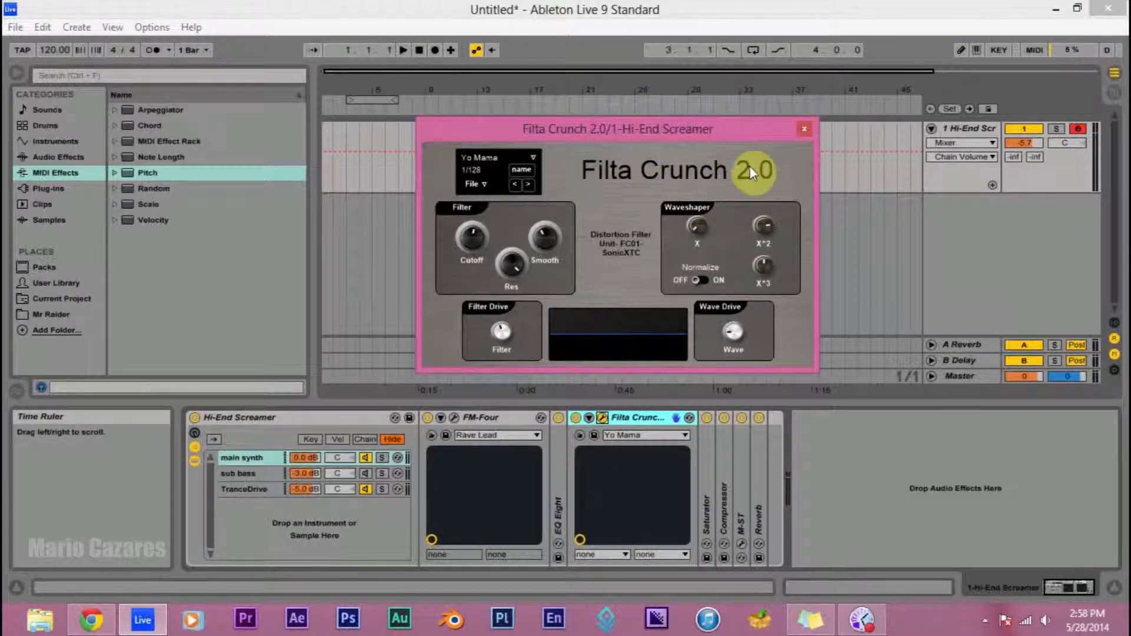
left_click_drag(711, 130, 663, 100)
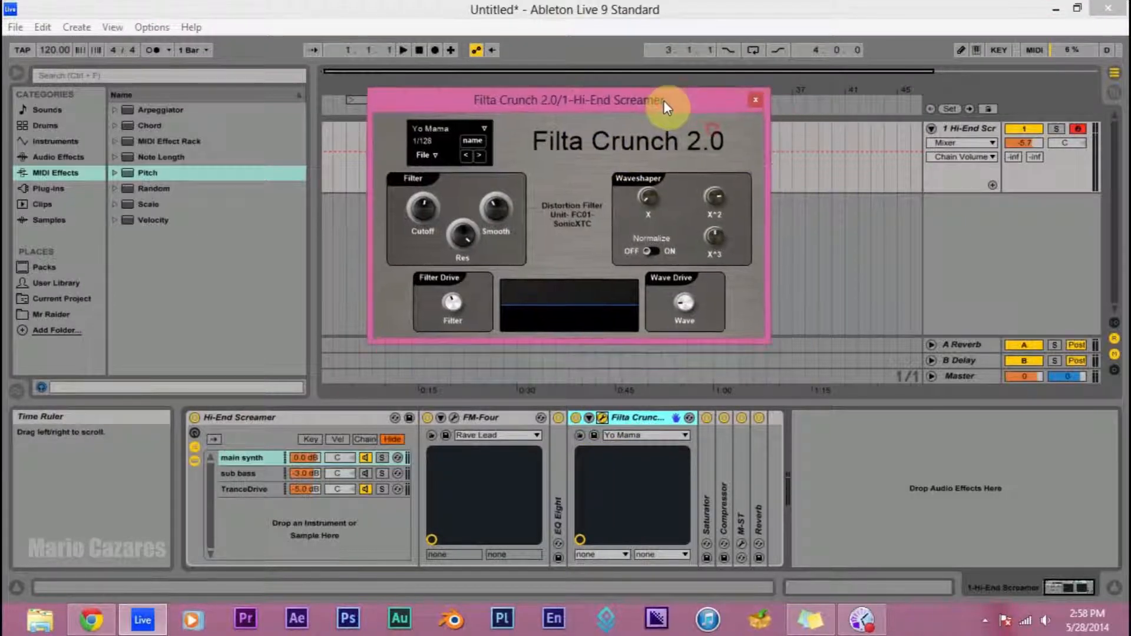
left_click(760, 100)
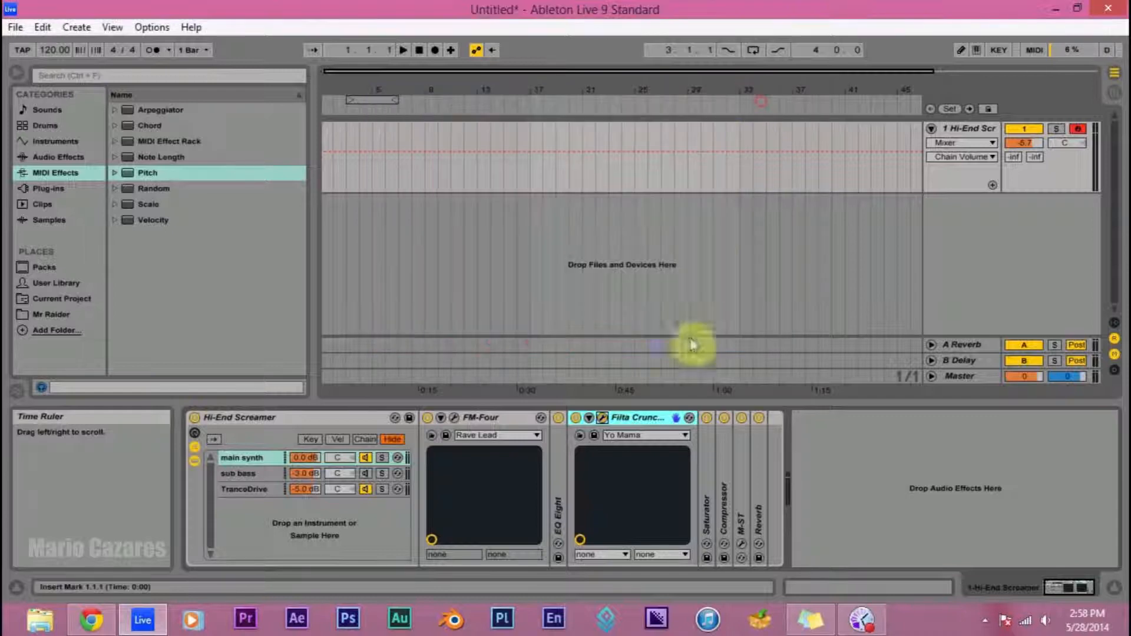
double_click(633, 419)
Step: Collapse FM-Four and unfold M-ST to examine its stereo width settings, closing and collapsing it when done
left_click(494, 417)
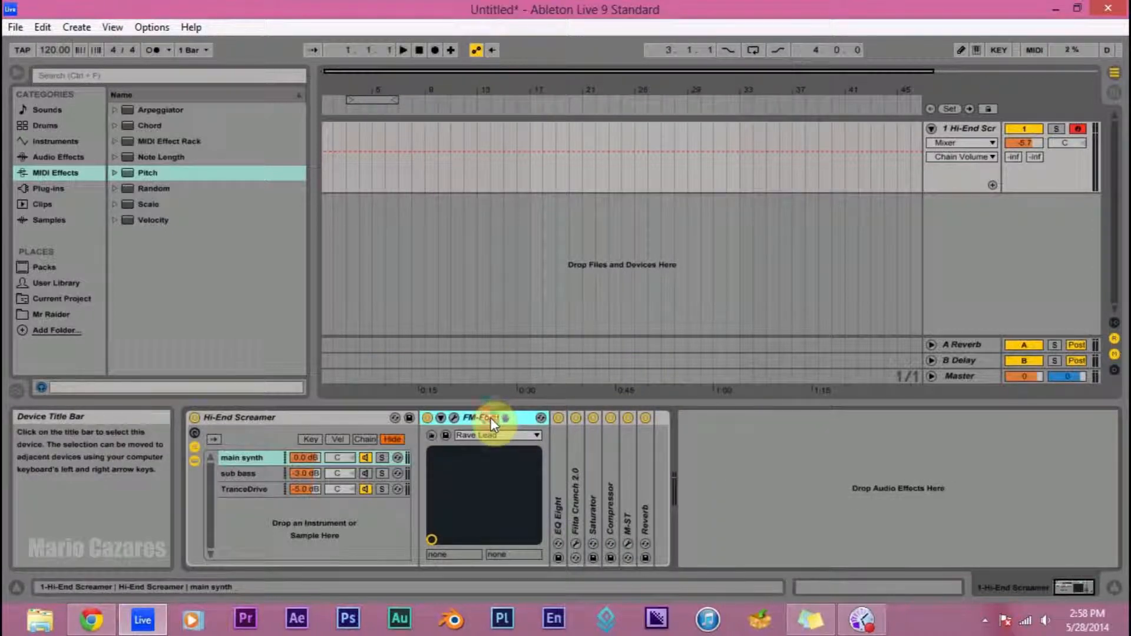
double_click(490, 417)
double_click(517, 459)
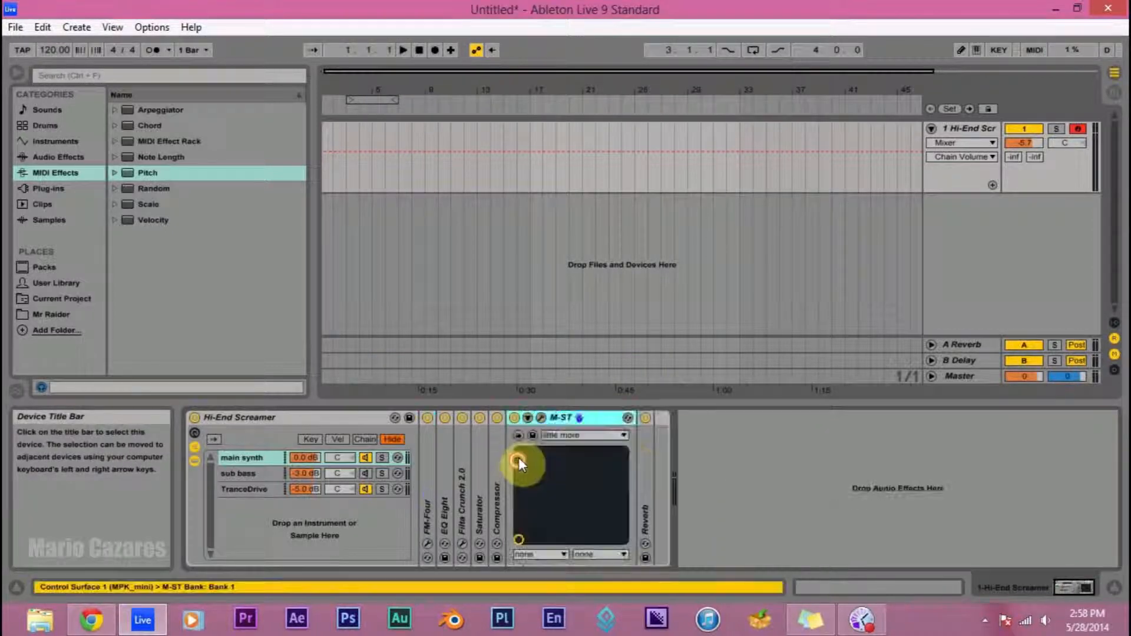
left_click(541, 418)
left_click_drag(655, 64, 625, 52)
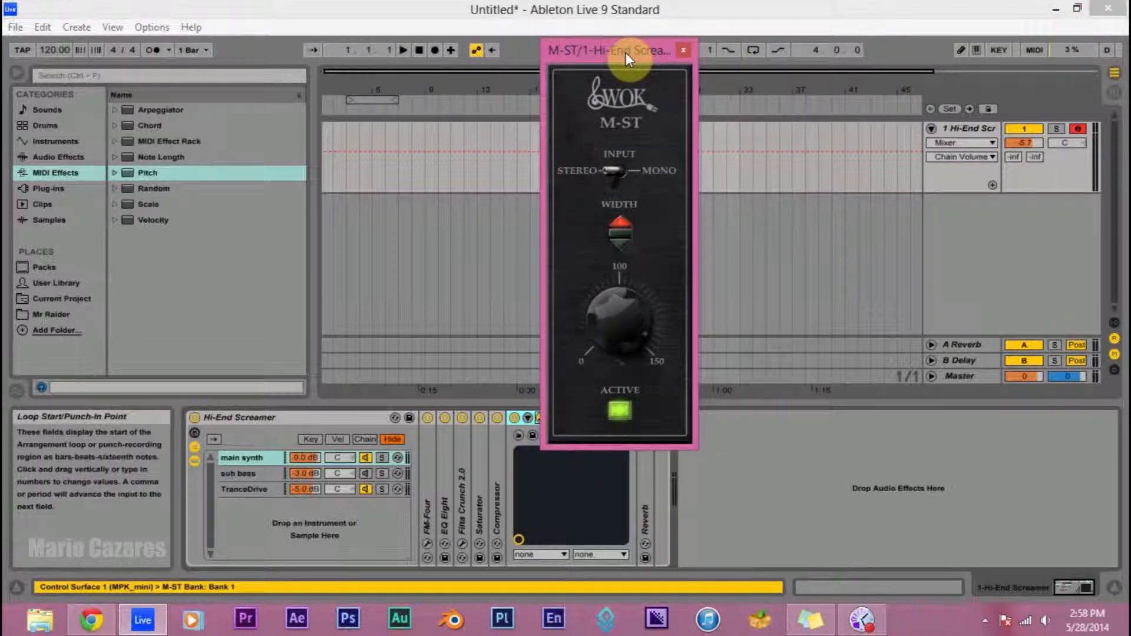
left_click(684, 51)
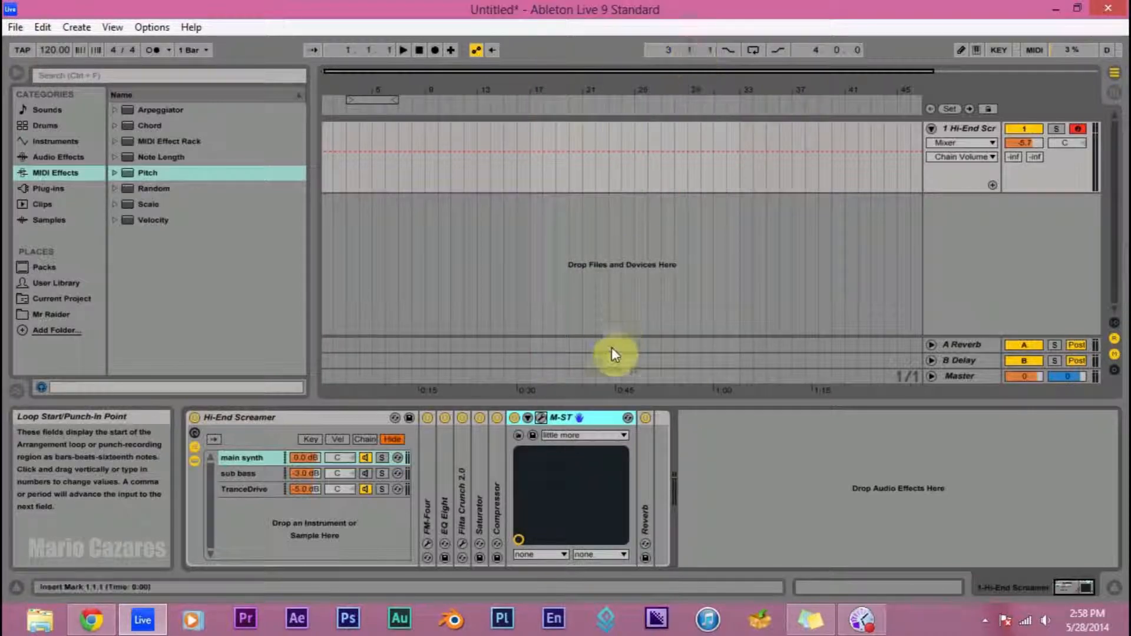
double_click(584, 414)
Step: Examine the TranceDrive chain's synth settings, close the plug-in window and return to the main synth chain
left_click(258, 490)
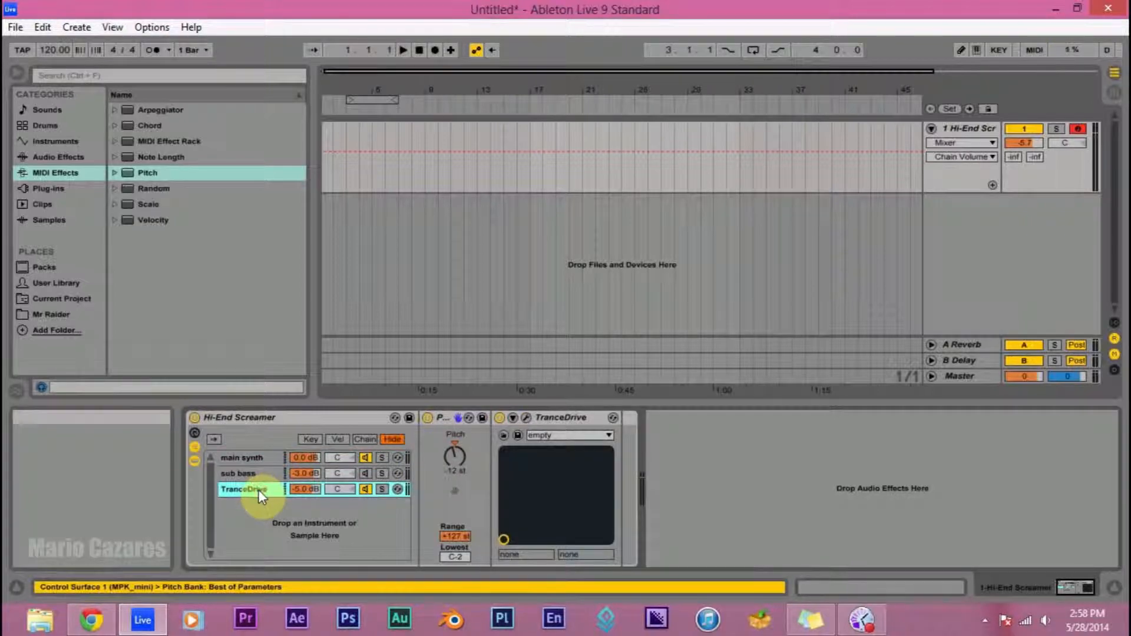
left_click(527, 418)
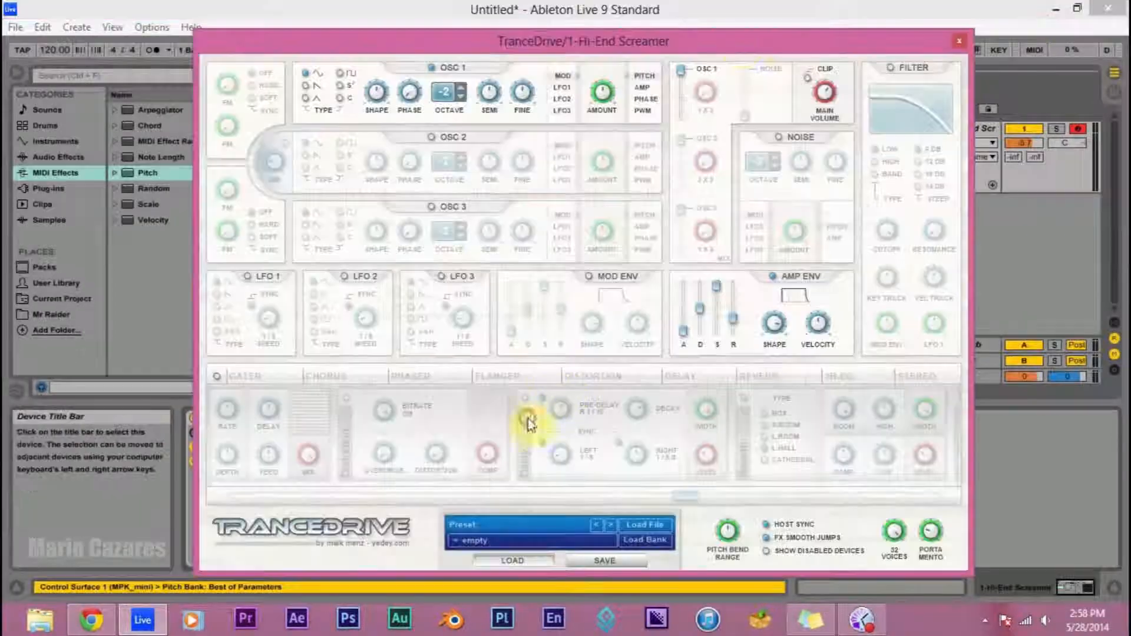
left_click_drag(719, 39, 695, 21)
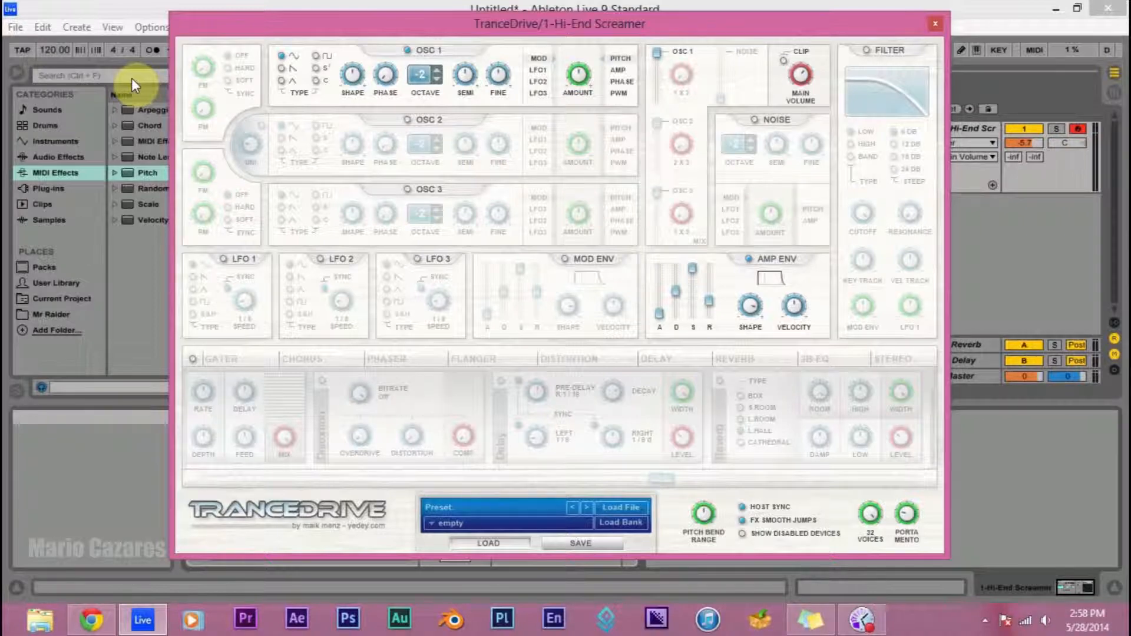
left_click_drag(560, 31, 551, 42)
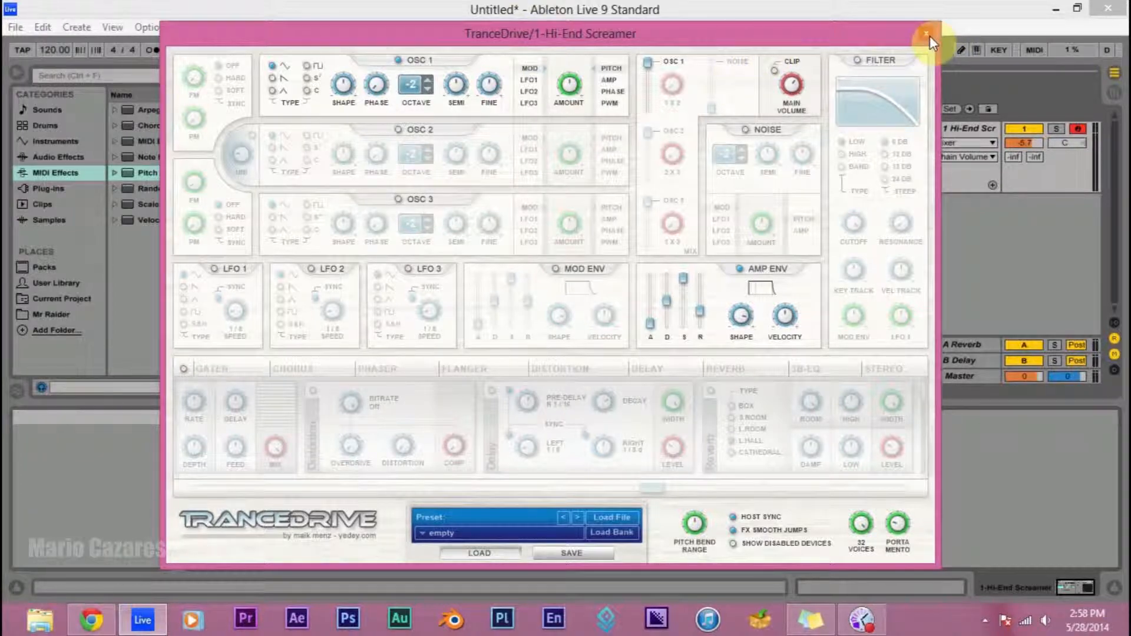
left_click_drag(885, 35, 891, 33)
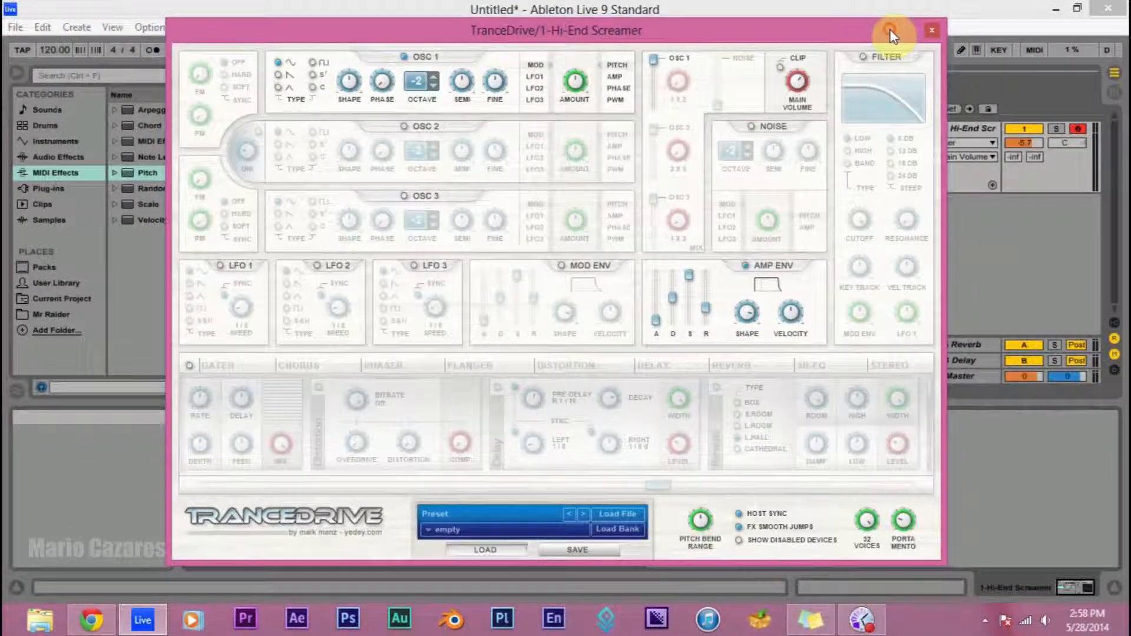
left_click(930, 30)
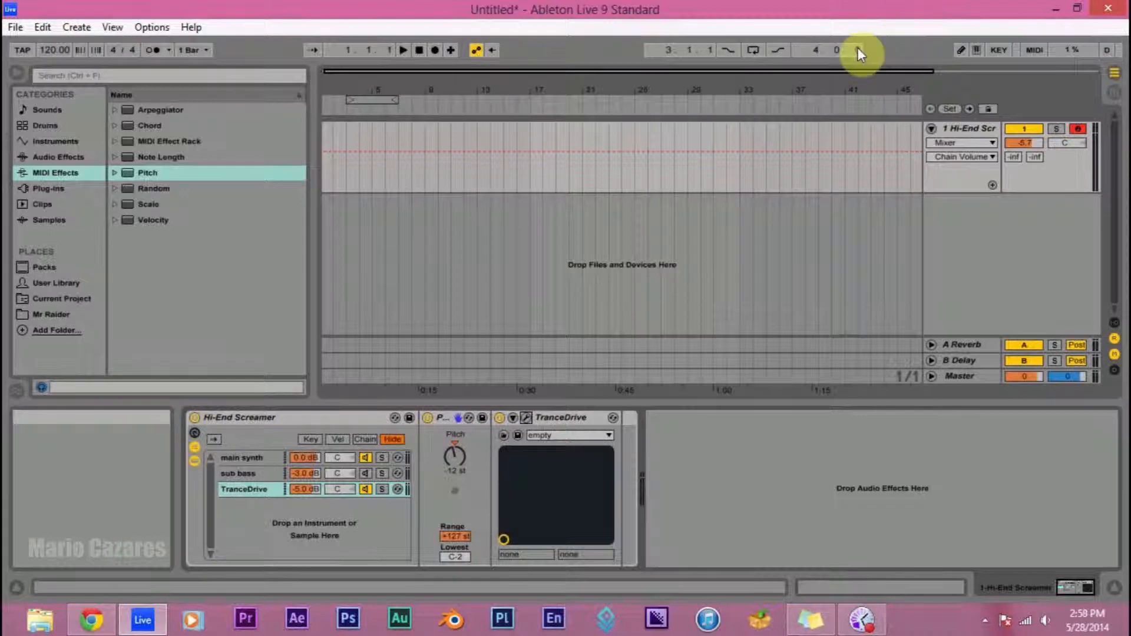
left_click(266, 459)
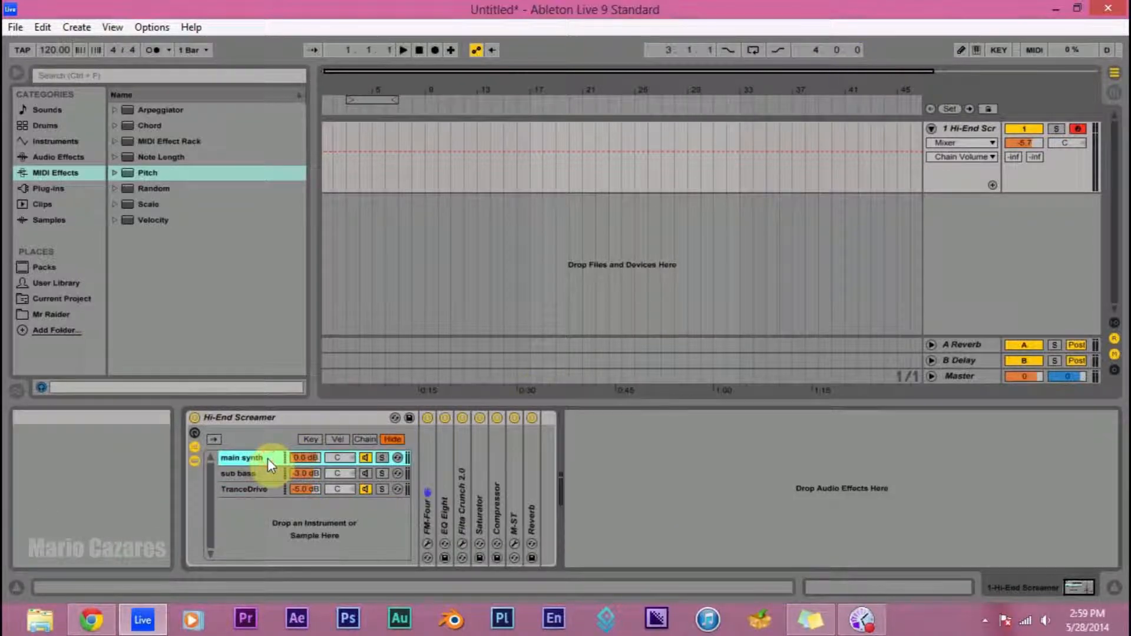
Step: Insert a new MIDI track and arm it for recording
left_click(88, 26)
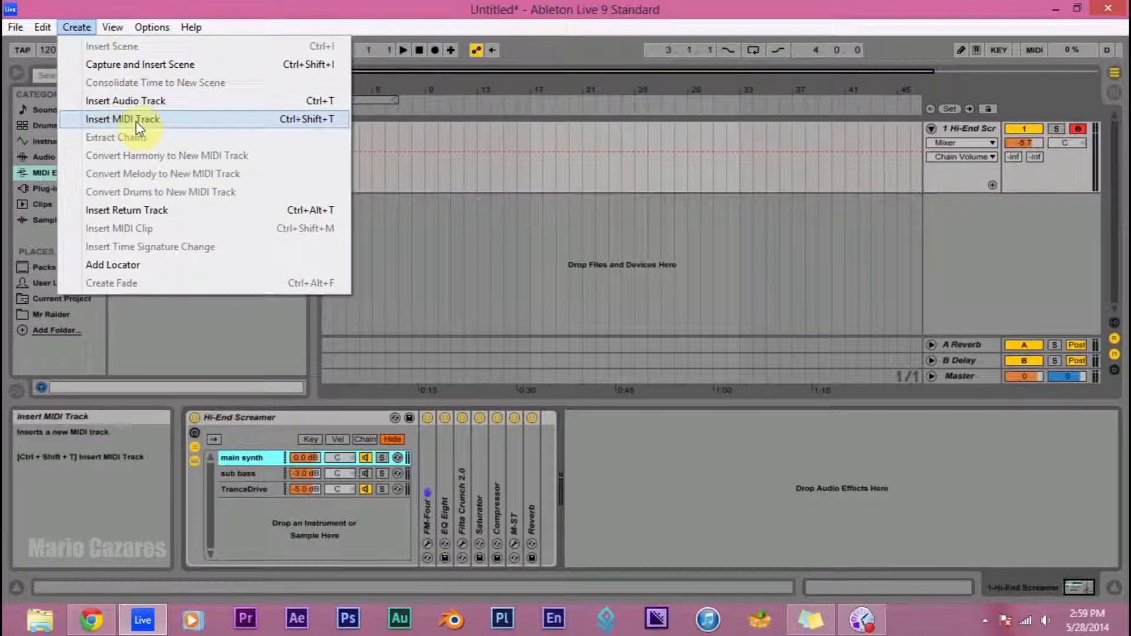
left_click(133, 121)
left_click(1077, 204)
Step: Load the FM-Four plug-in onto the new MIDI track
left_click(65, 189)
scroll(183, 195, "up", 4)
left_click_drag(181, 209, 617, 249)
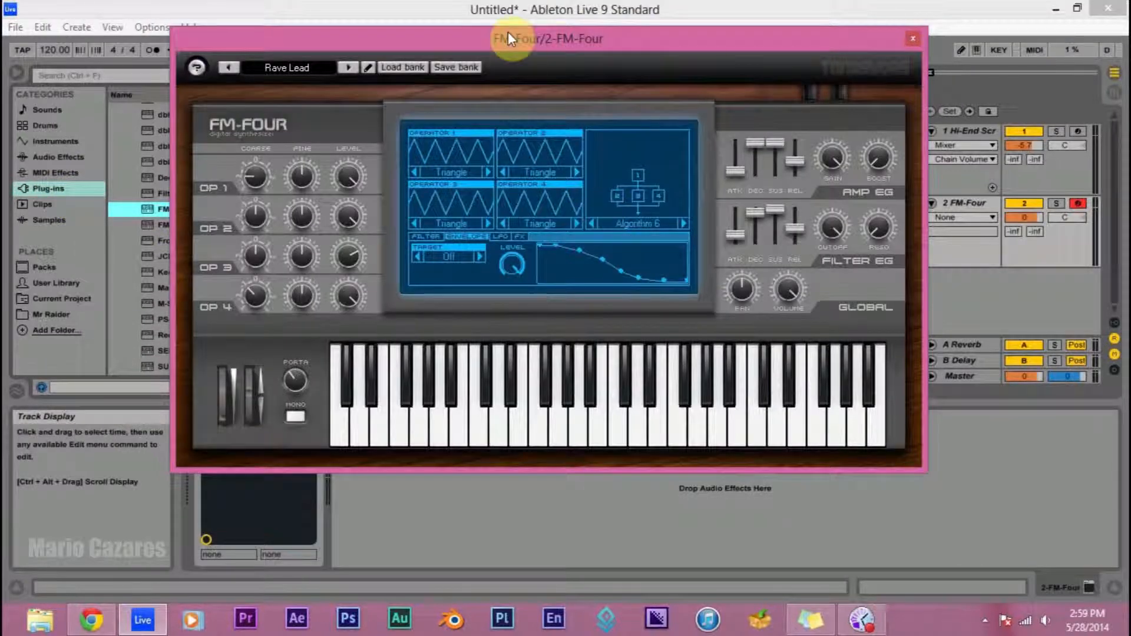
left_click_drag(508, 35, 523, 35)
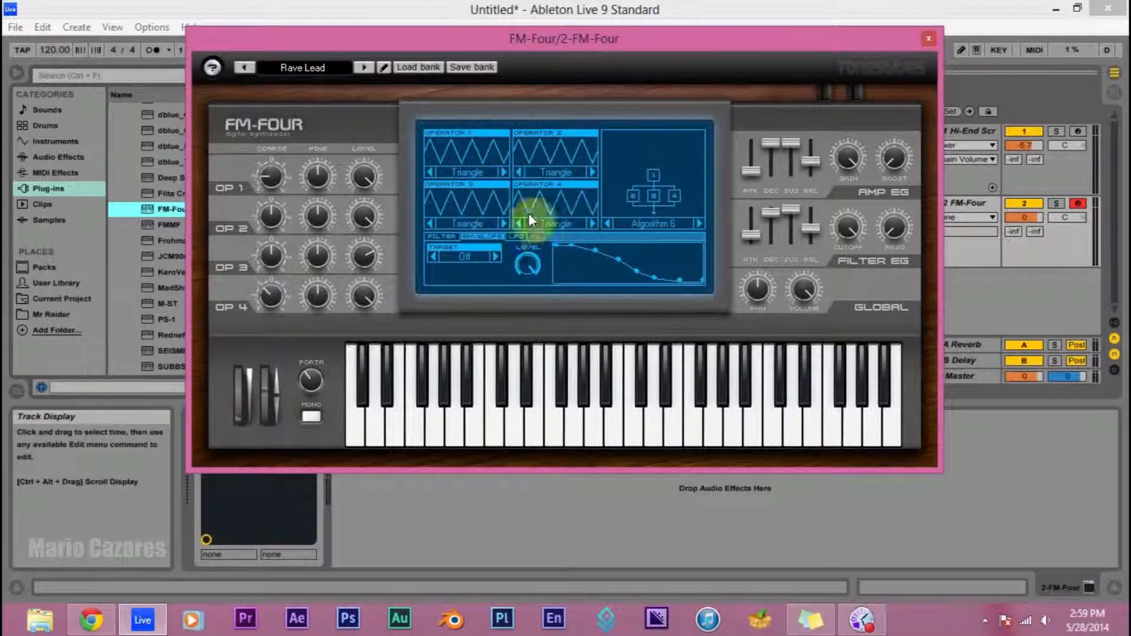
Step: In FM-Four's effects section, turn the chorus mix down to minimum and reset the equalizer
left_click(536, 237)
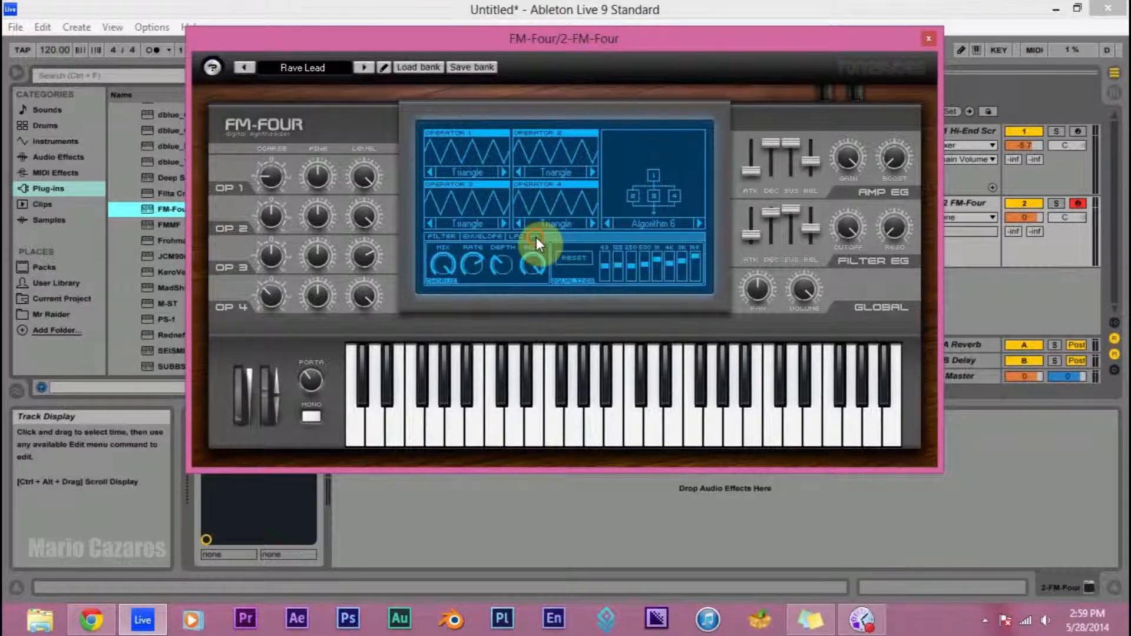
left_click_drag(439, 264, 452, 514)
left_click(568, 257)
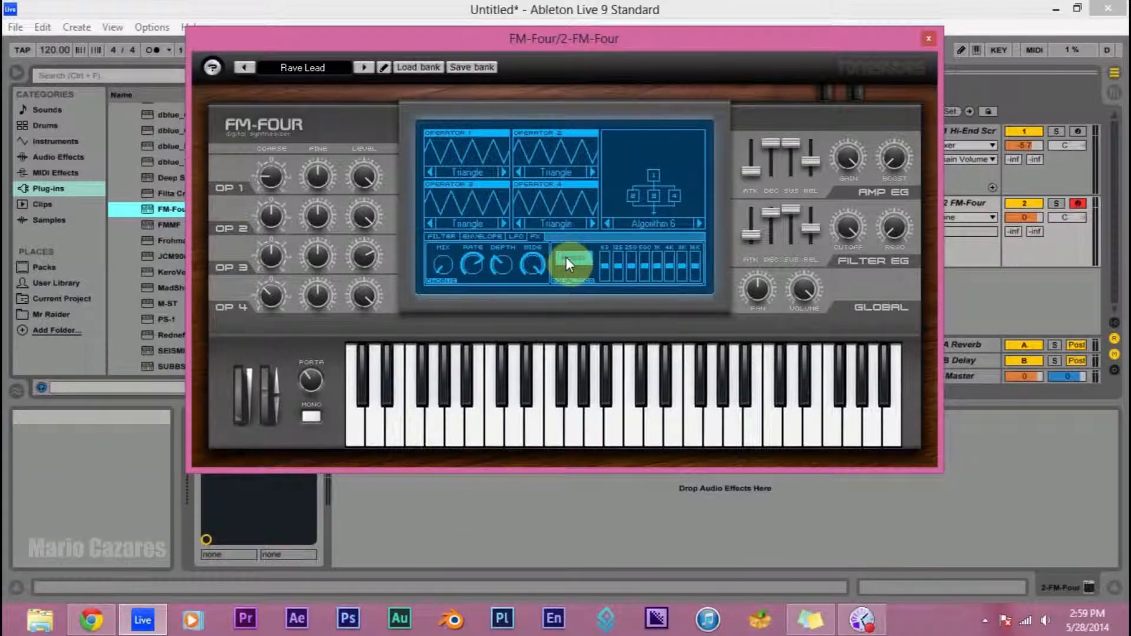
left_click(442, 265)
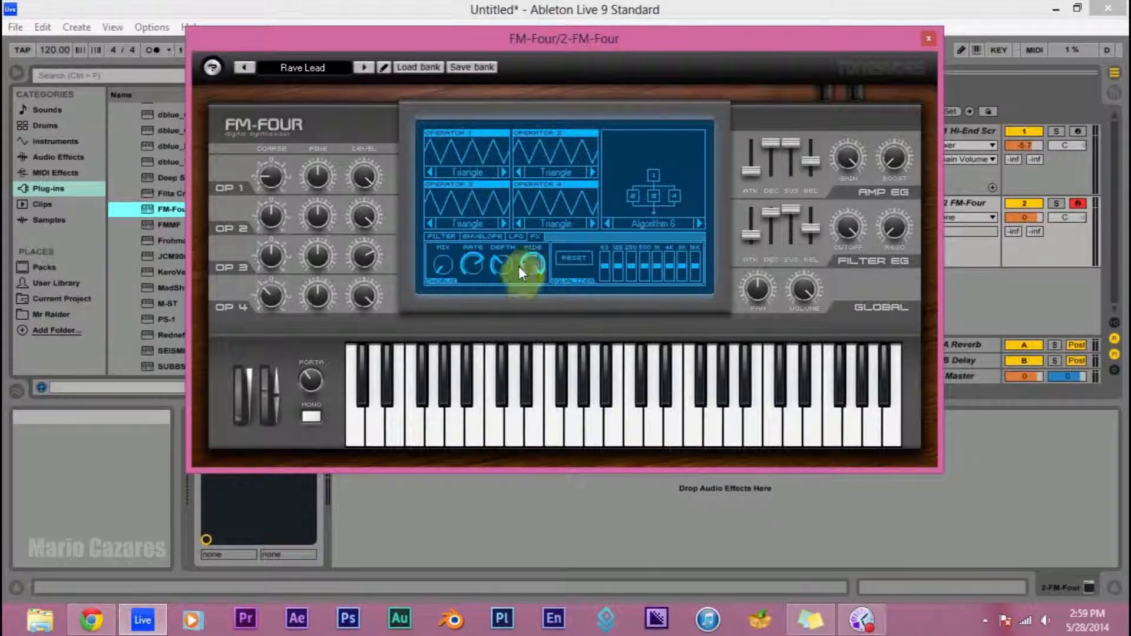
Step: Turn FM-Four's LFO amount down to minimum and set the operator routing to Algorithm 1
left_click(519, 236)
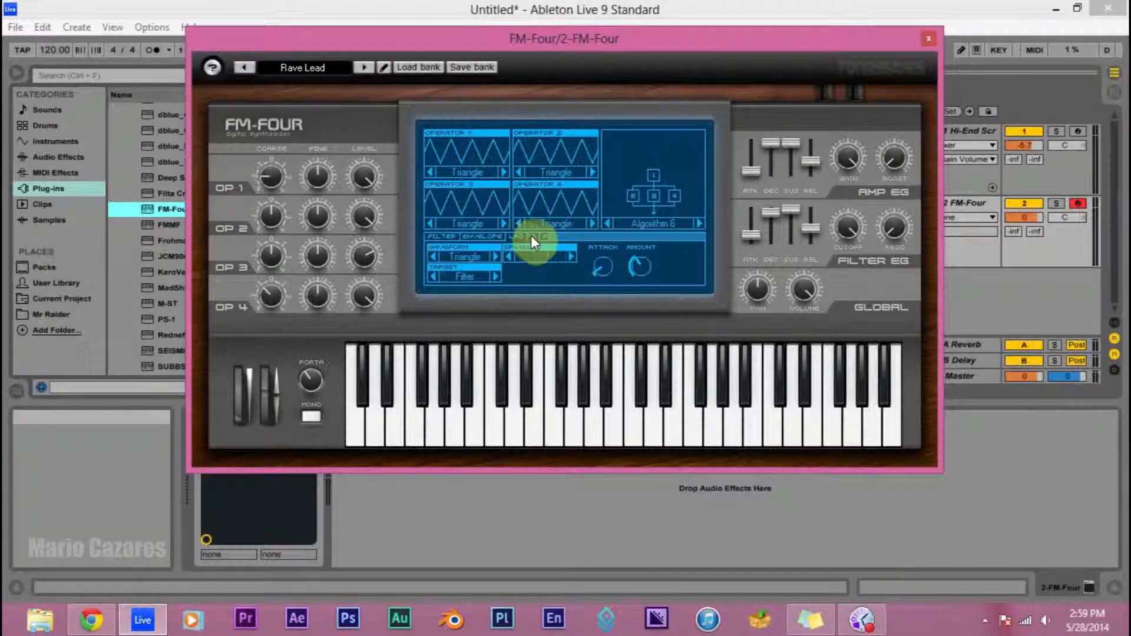
left_click(642, 267)
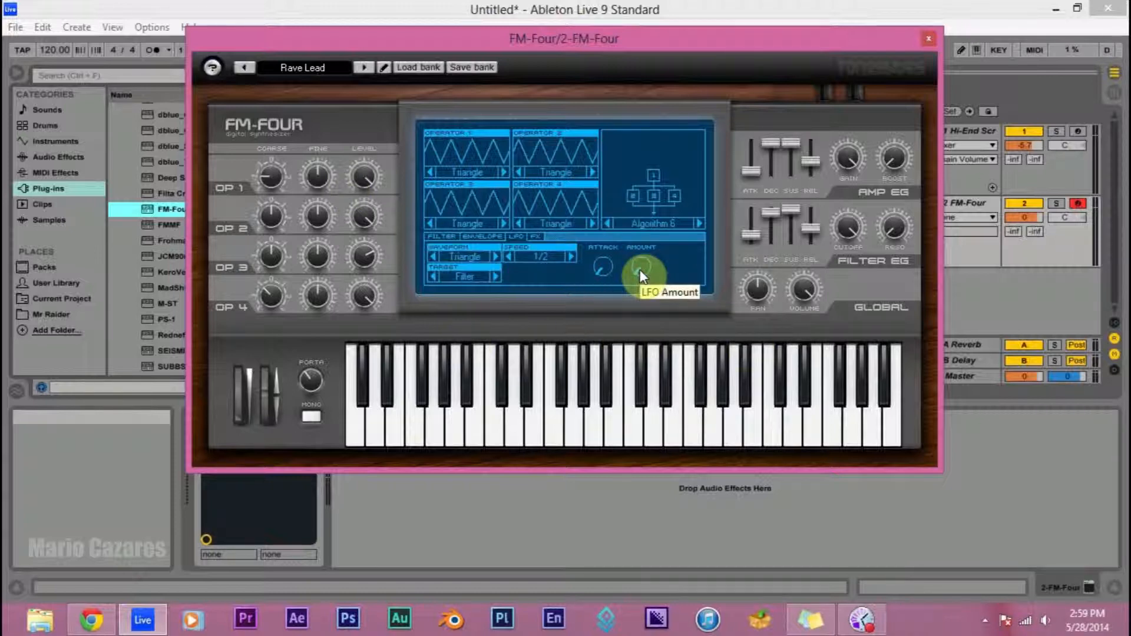
left_click(644, 224)
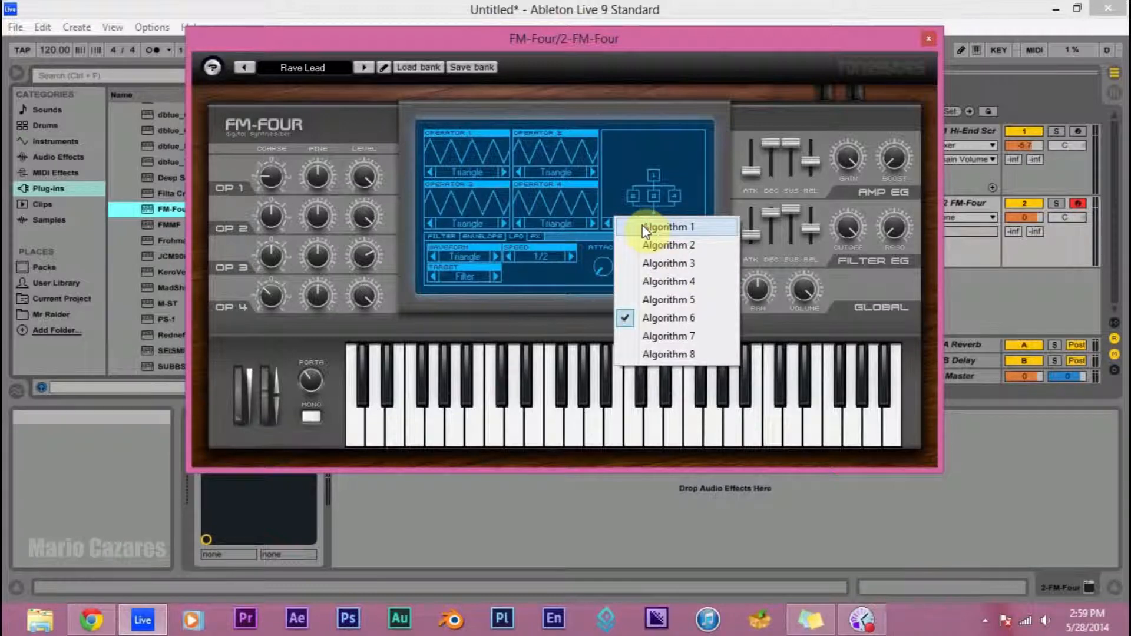
left_click(644, 229)
left_click(649, 221)
left_click(667, 226)
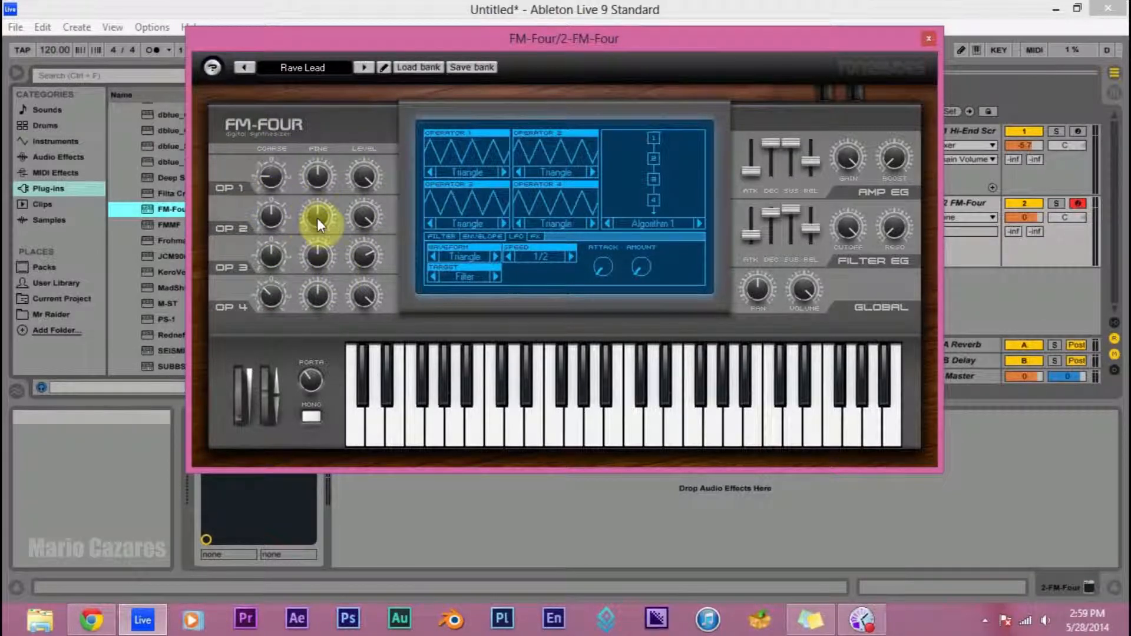
Step: Set the levels of all four FM-Four operators to maximum
left_click(360, 179)
left_click(365, 218)
left_click_drag(365, 257, 363, 220)
left_click_drag(367, 297, 363, 137)
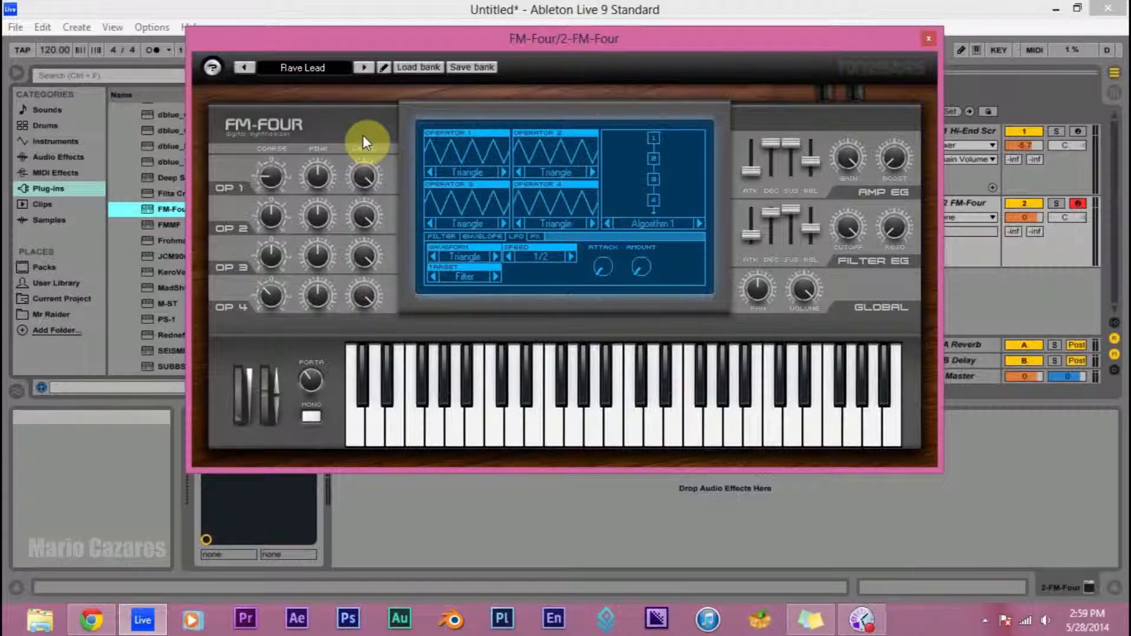
Step: Set the coarse tuning of operator 1 to -3 semitones and of operators 2, 3 and 4 to +1 semitone
right_click(277, 175)
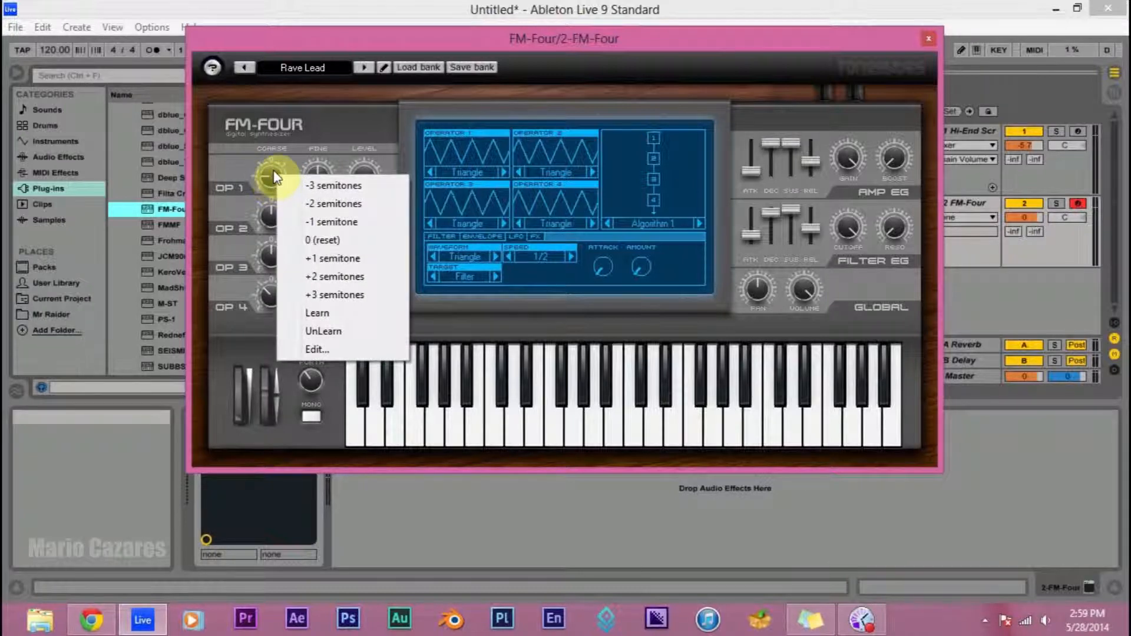
left_click(311, 188)
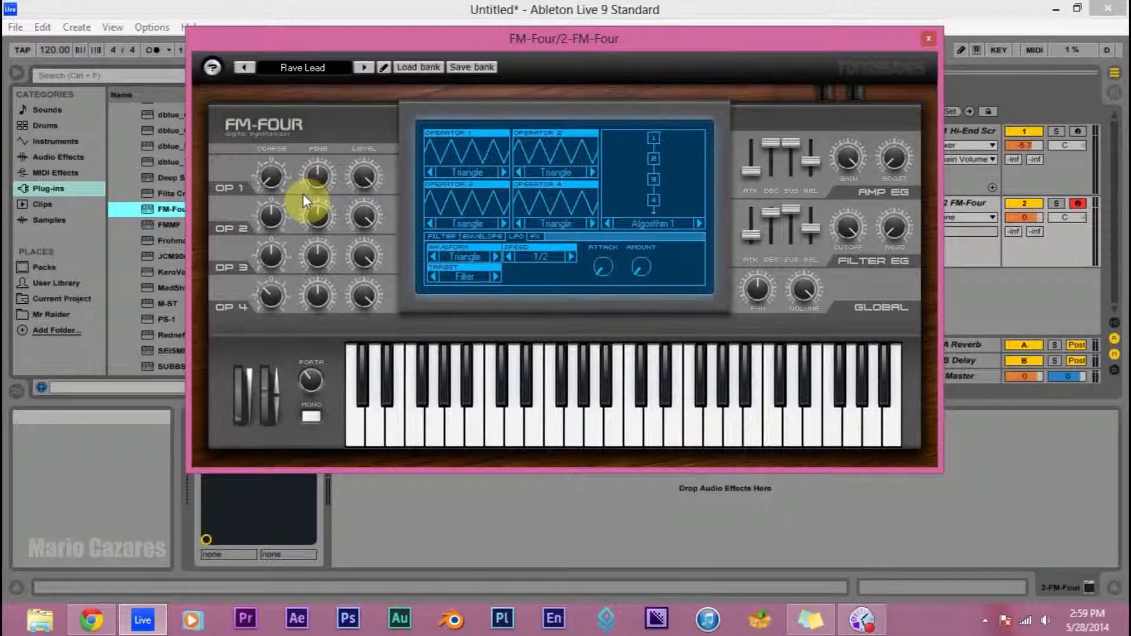
right_click(275, 224)
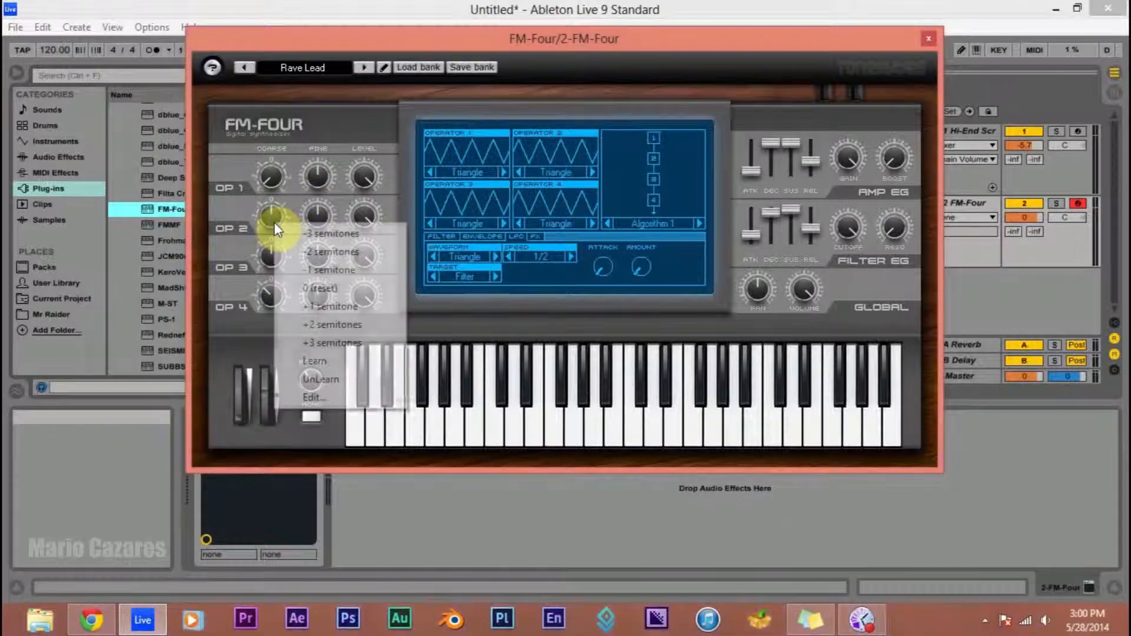
left_click(313, 306)
right_click(270, 252)
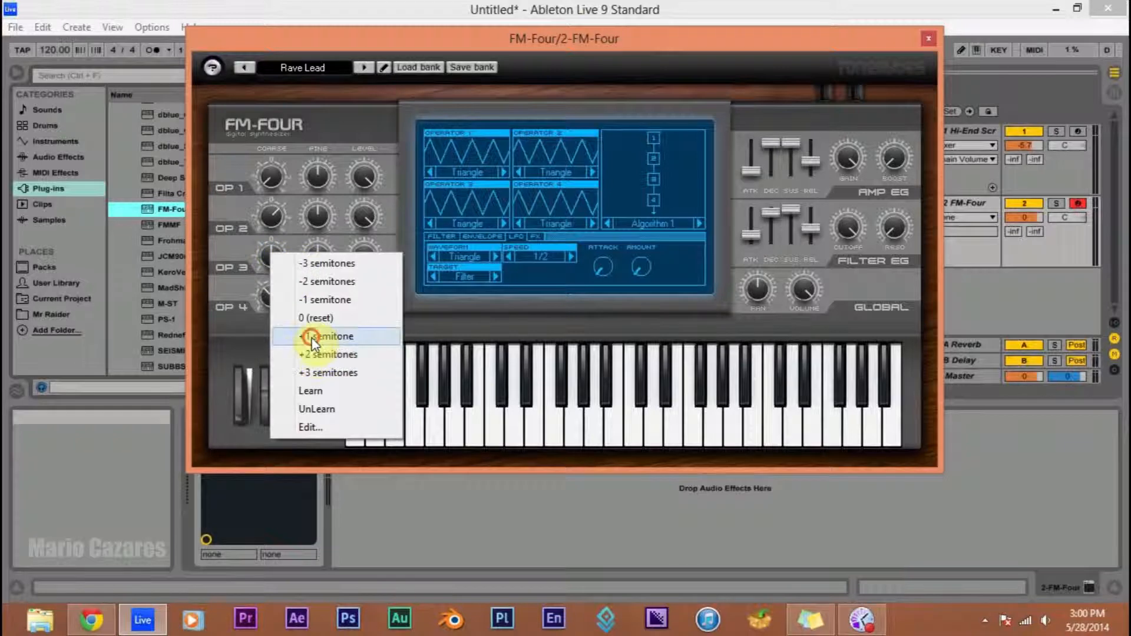
left_click(311, 336)
right_click(271, 295)
left_click(323, 343)
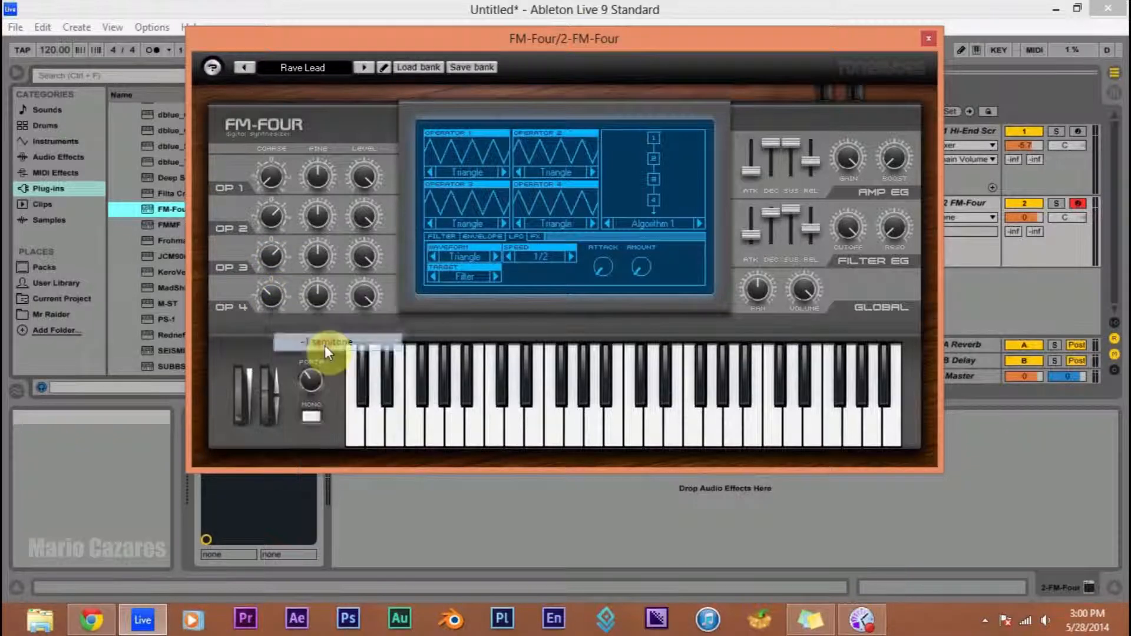
right_click(276, 301)
left_click(332, 389)
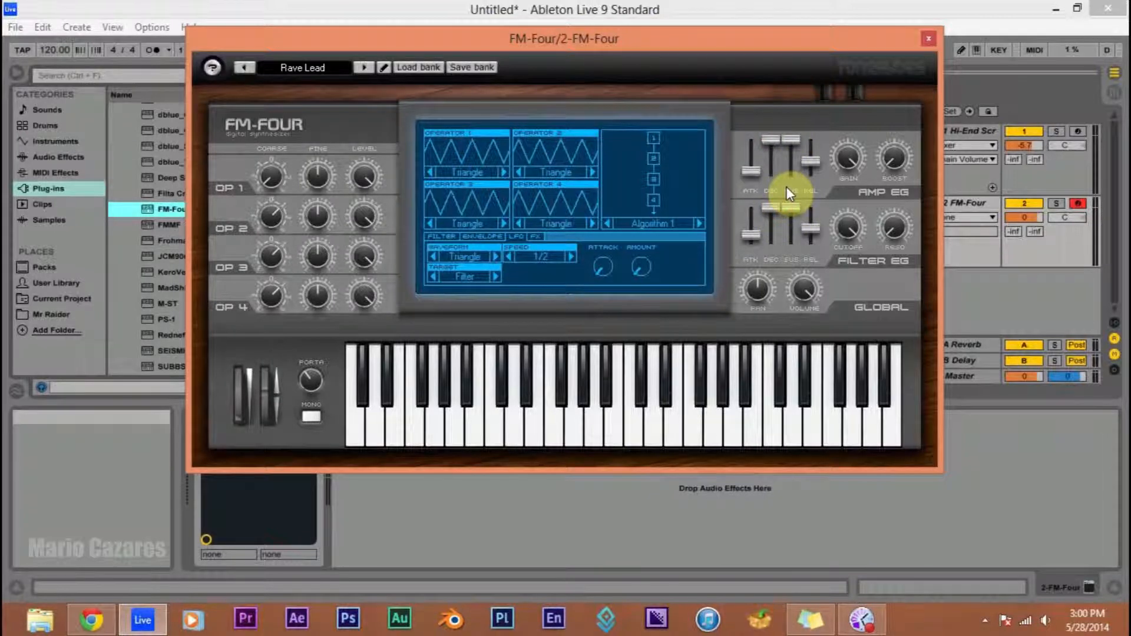
Step: Turn FM-Four's filter resonance and amp boost up to slightly below their midpoints
left_click_drag(891, 228, 886, 190)
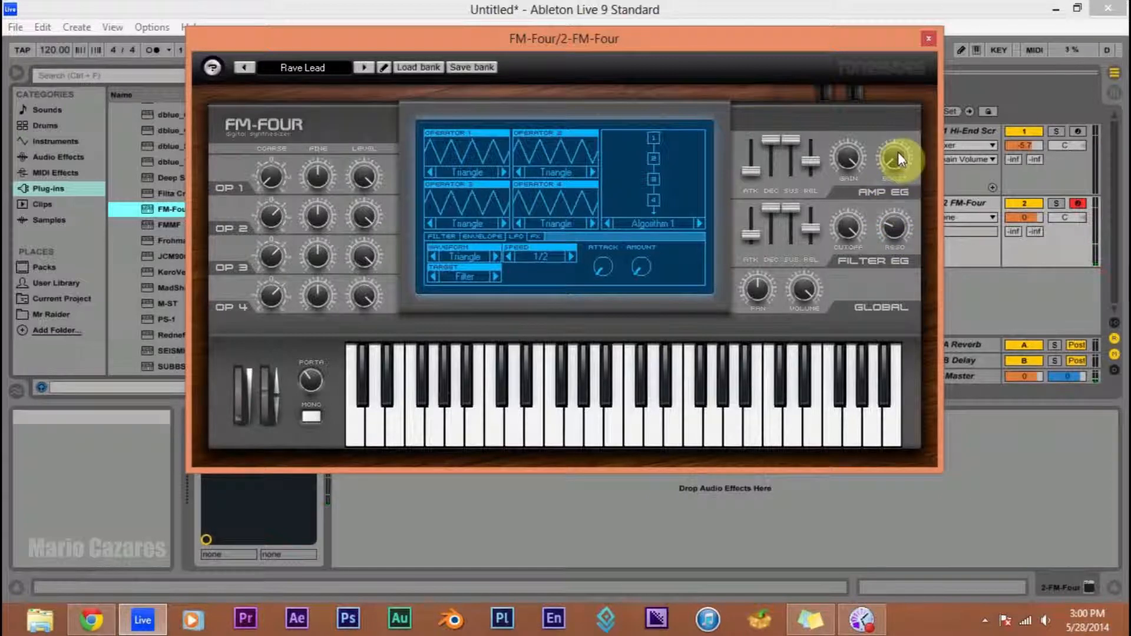
left_click_drag(895, 159, 902, 92)
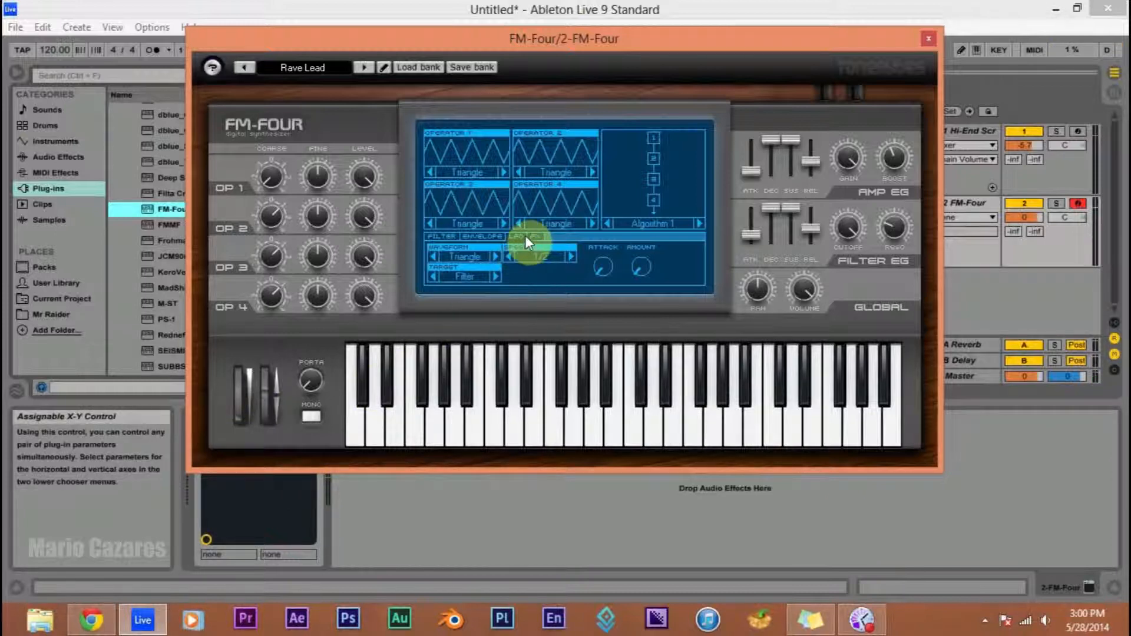
Step: Set the target of FM-Four's modulation envelope to Global Pitch
left_click(474, 236)
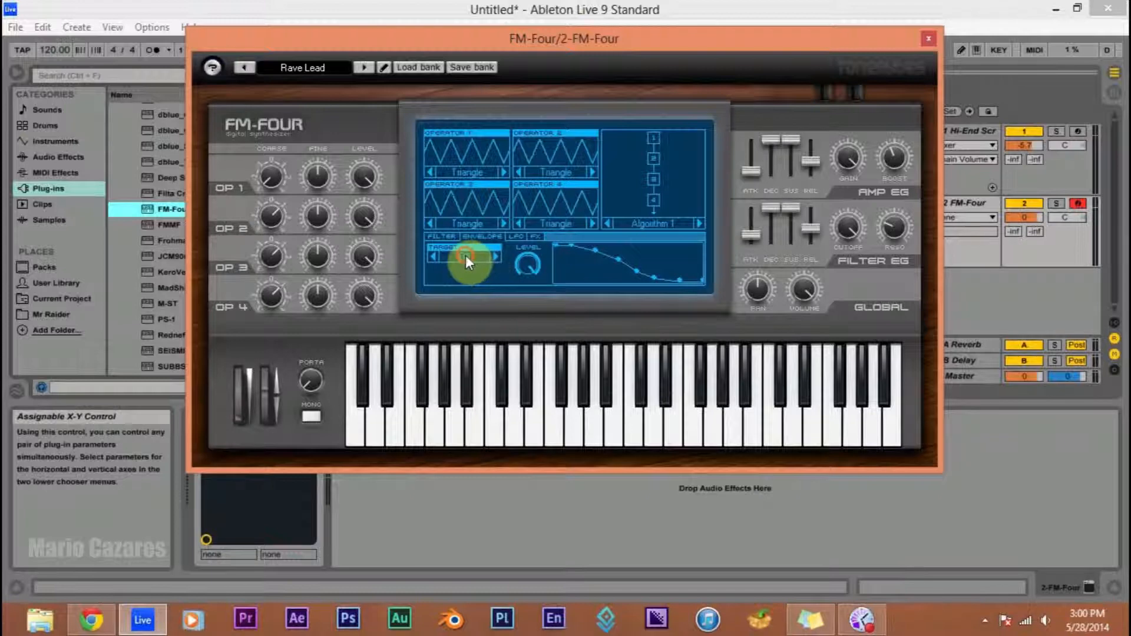
left_click(466, 256)
left_click(500, 297)
left_click(472, 255)
left_click(487, 293)
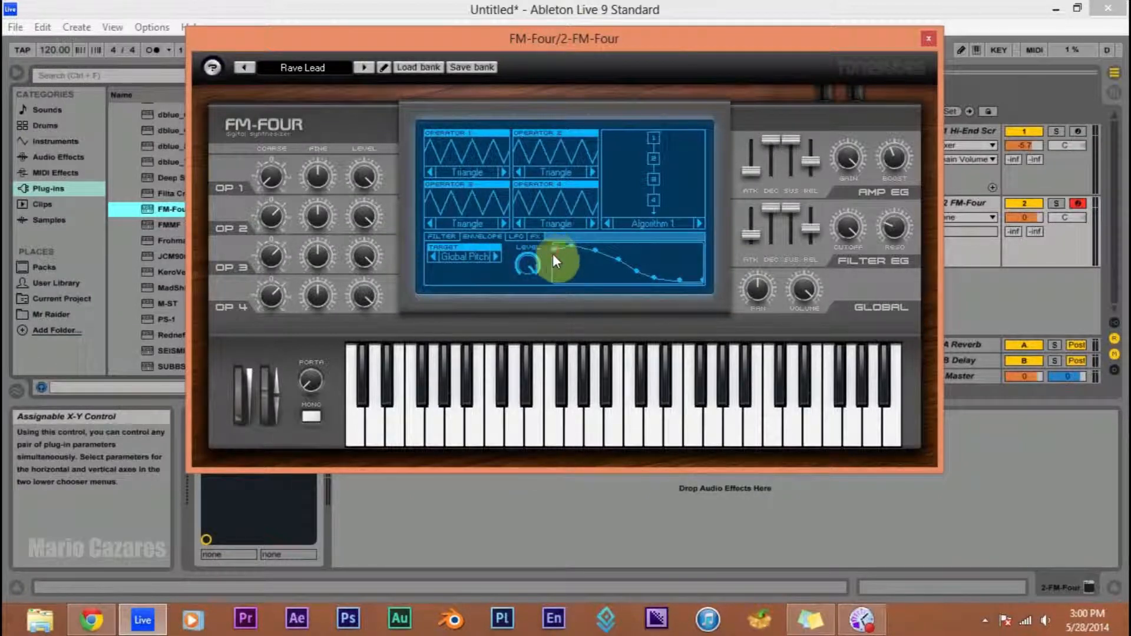
Step: Reshape the Global Pitch envelope into a short initial drop followed by a flat low line, try its level, and close the FM-Four window
left_click_drag(574, 245, 644, 323)
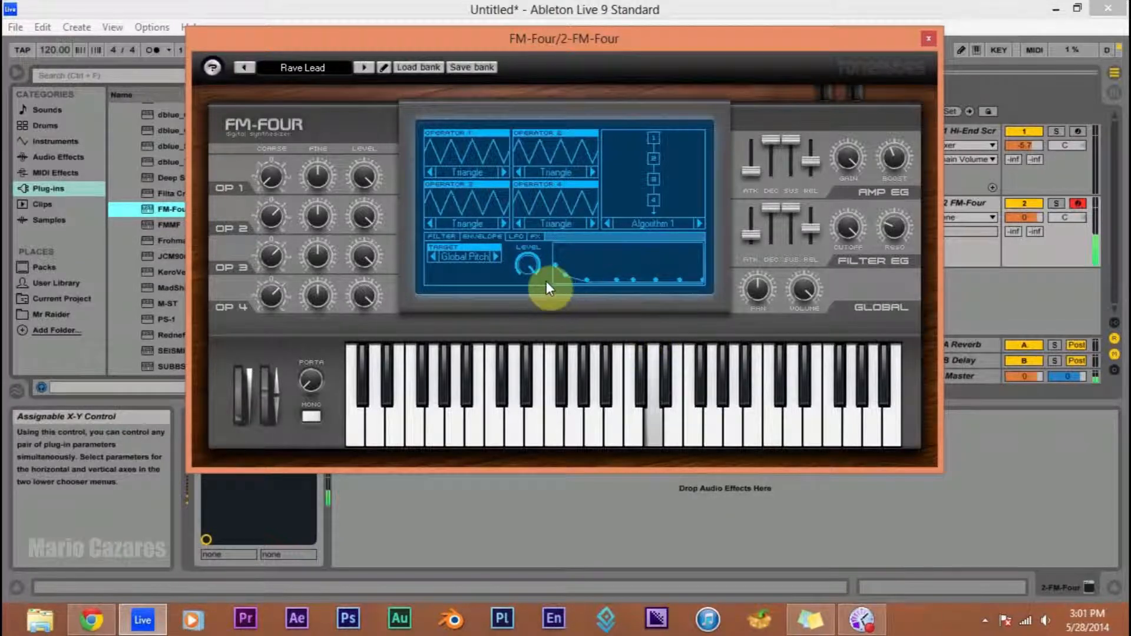
left_click_drag(536, 263, 546, 386)
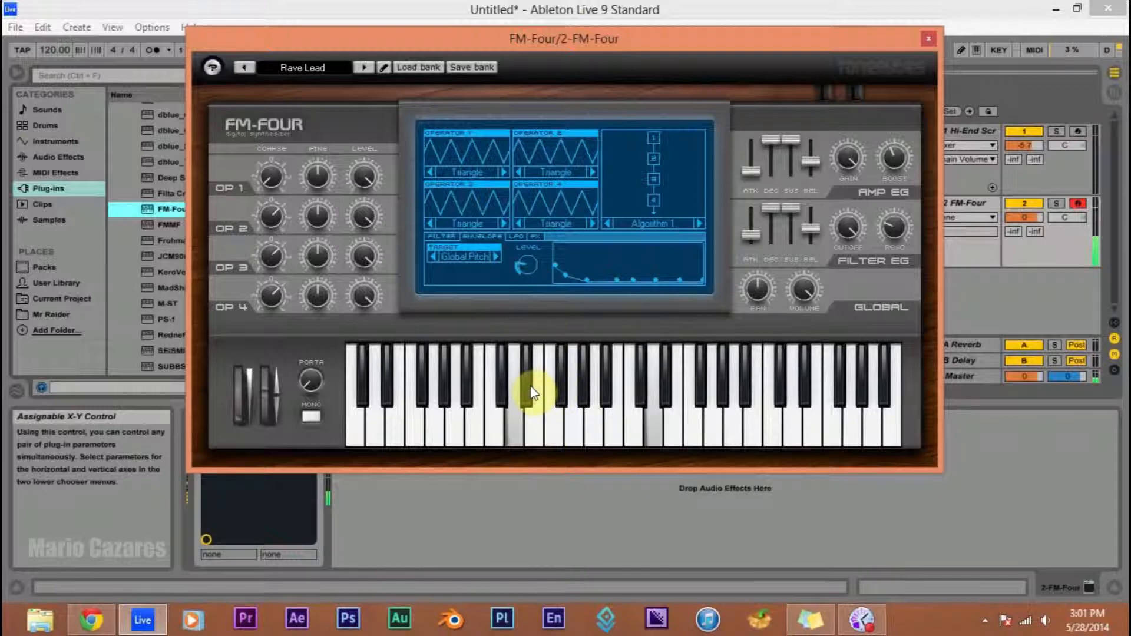
left_click(518, 265)
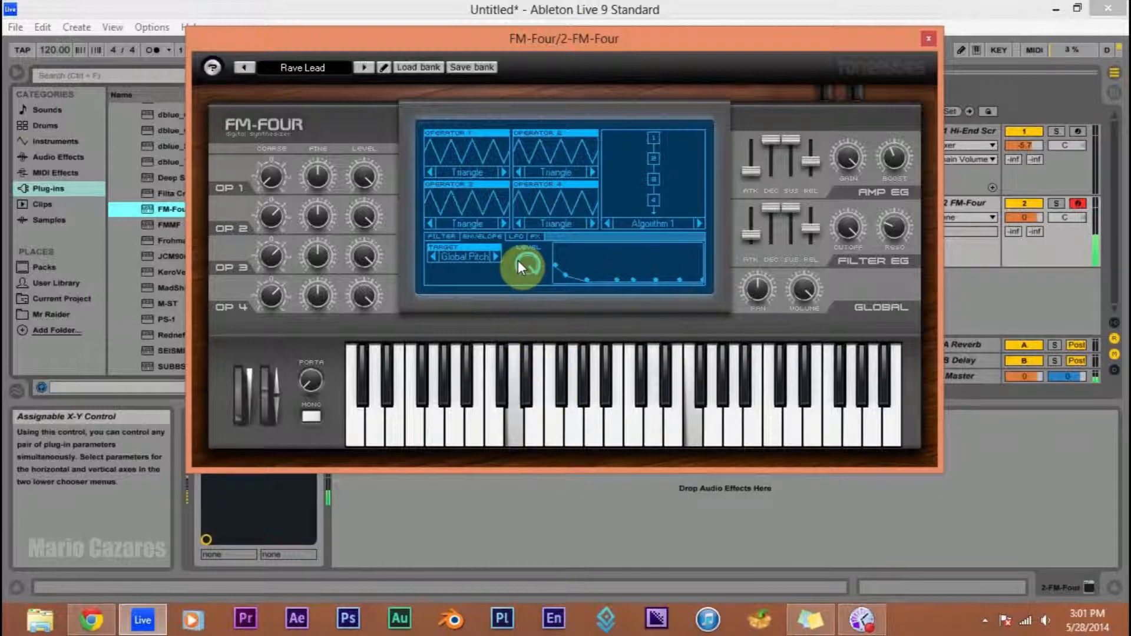
left_click(555, 266)
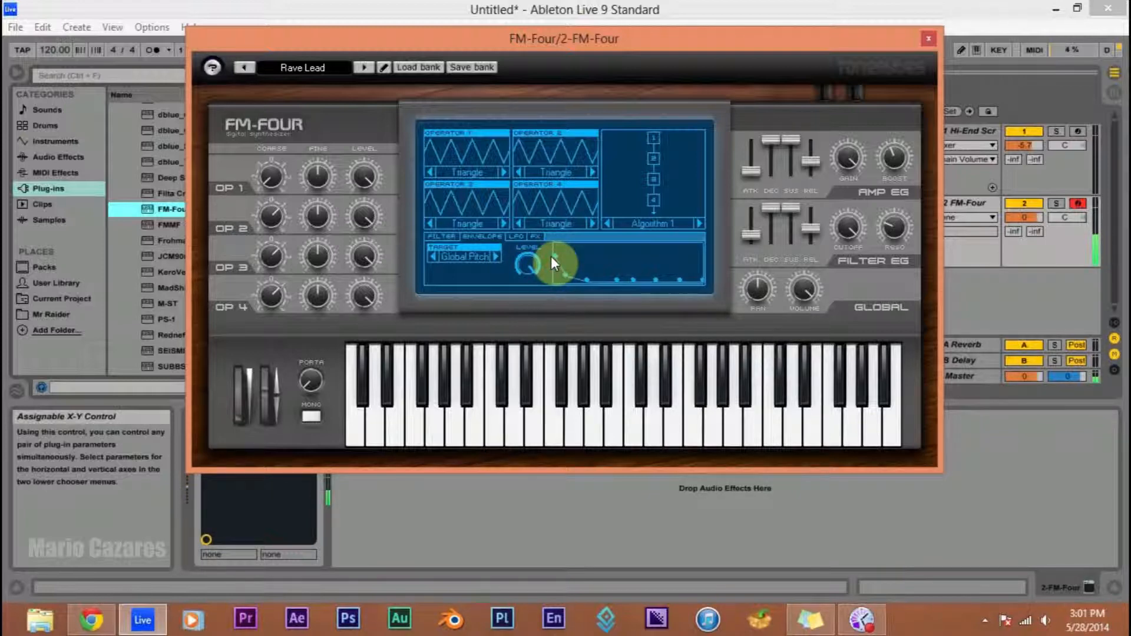
left_click(928, 39)
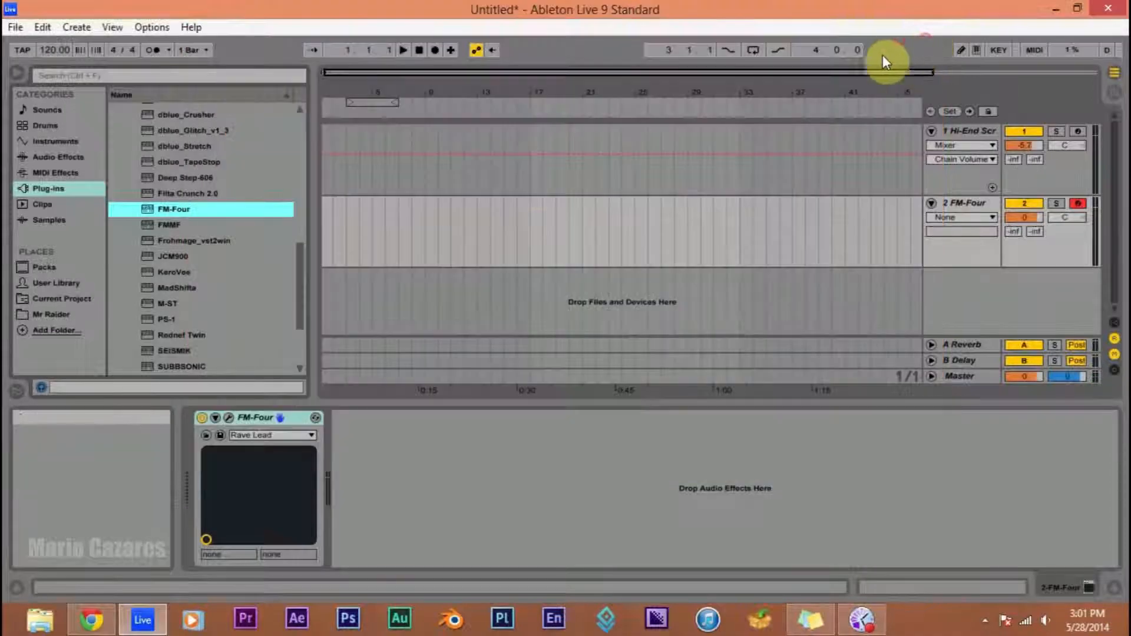
Step: Group the FM-Four device on track 2 into an Instrument Rack
left_click(965, 202)
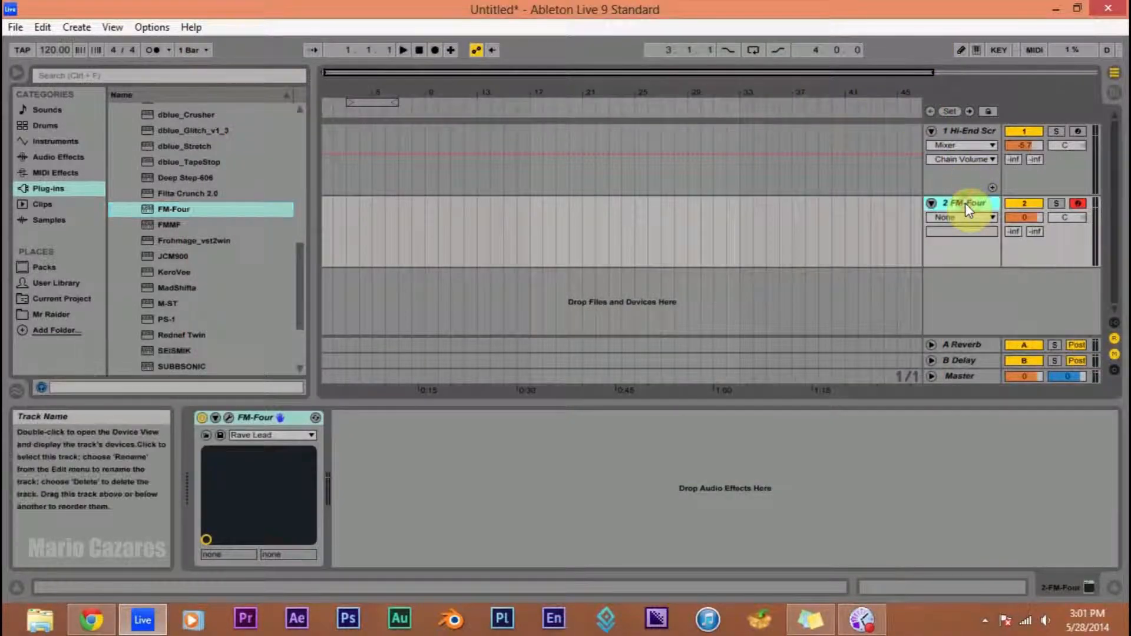
left_click(272, 420)
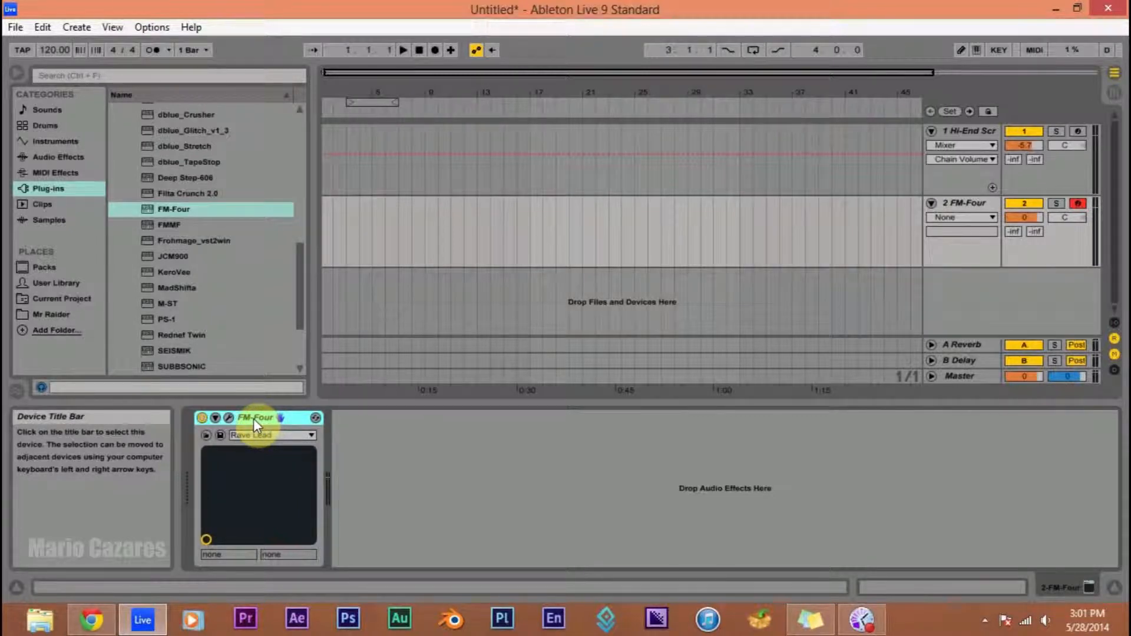
right_click(253, 419)
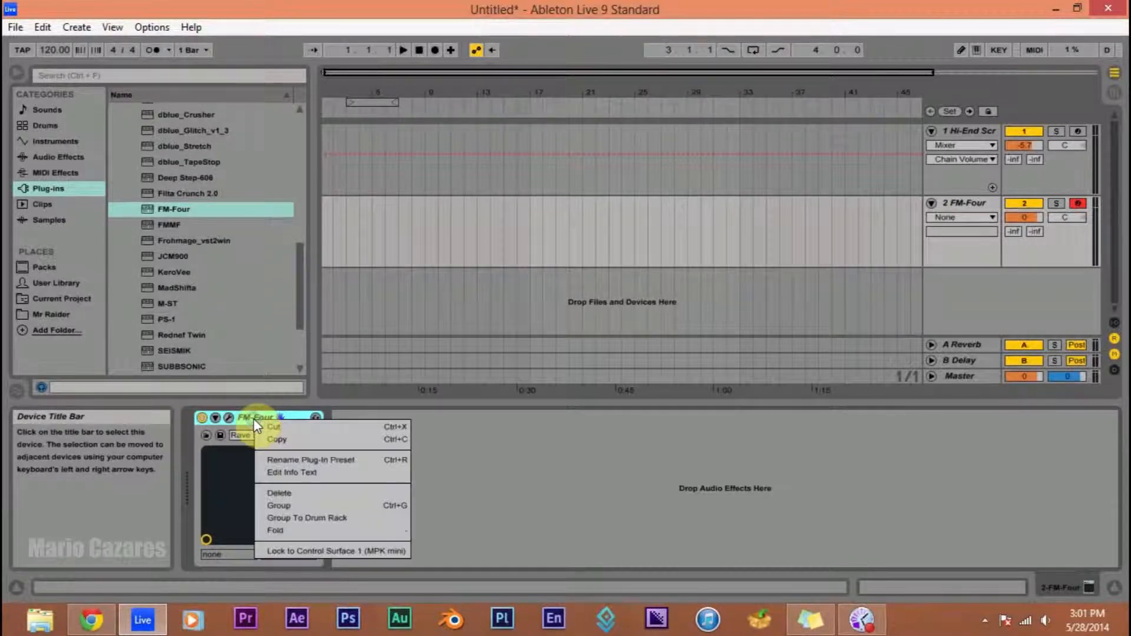
left_click(289, 503)
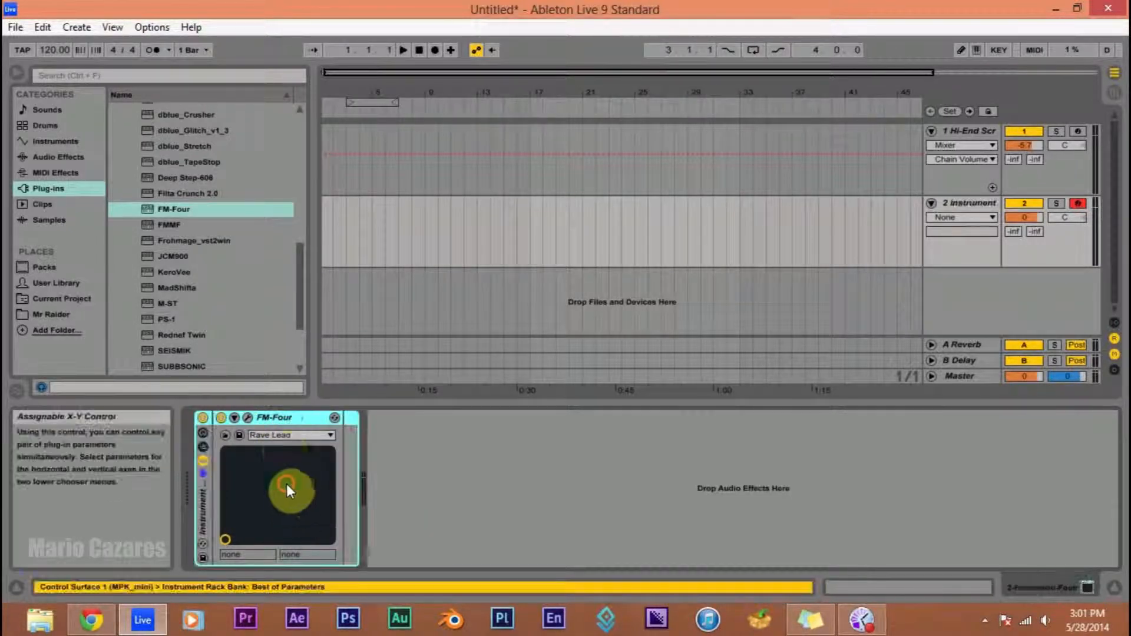
right_click(273, 420)
left_click(263, 419)
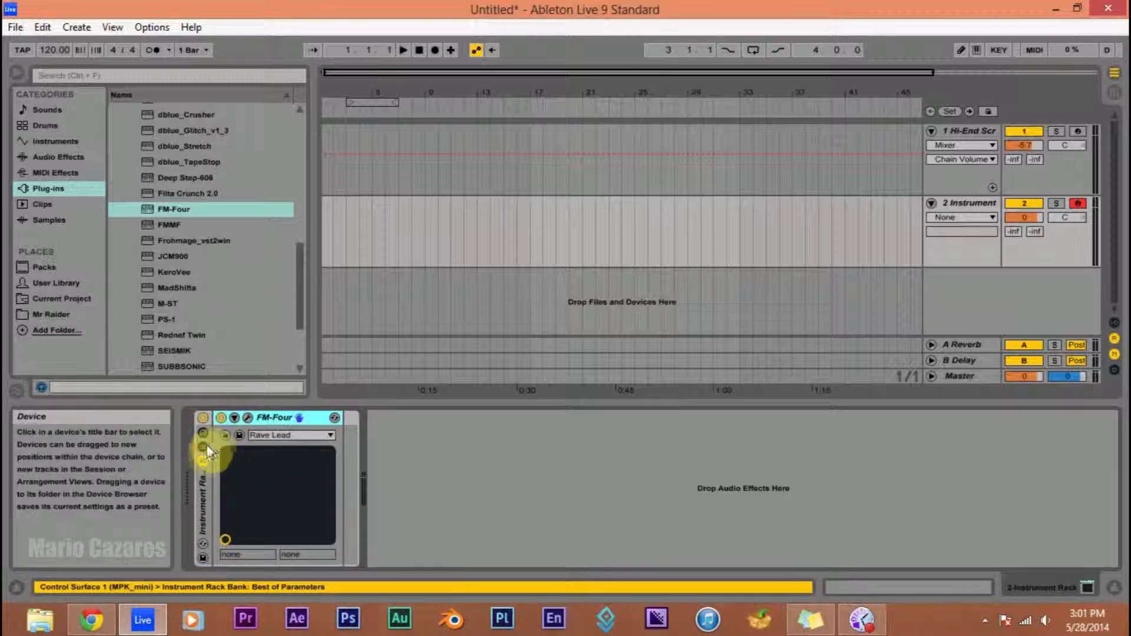
Step: Show the new Instrument Rack's chain list and select the FM-Four device in its chain
left_click(203, 447)
left_click(284, 417)
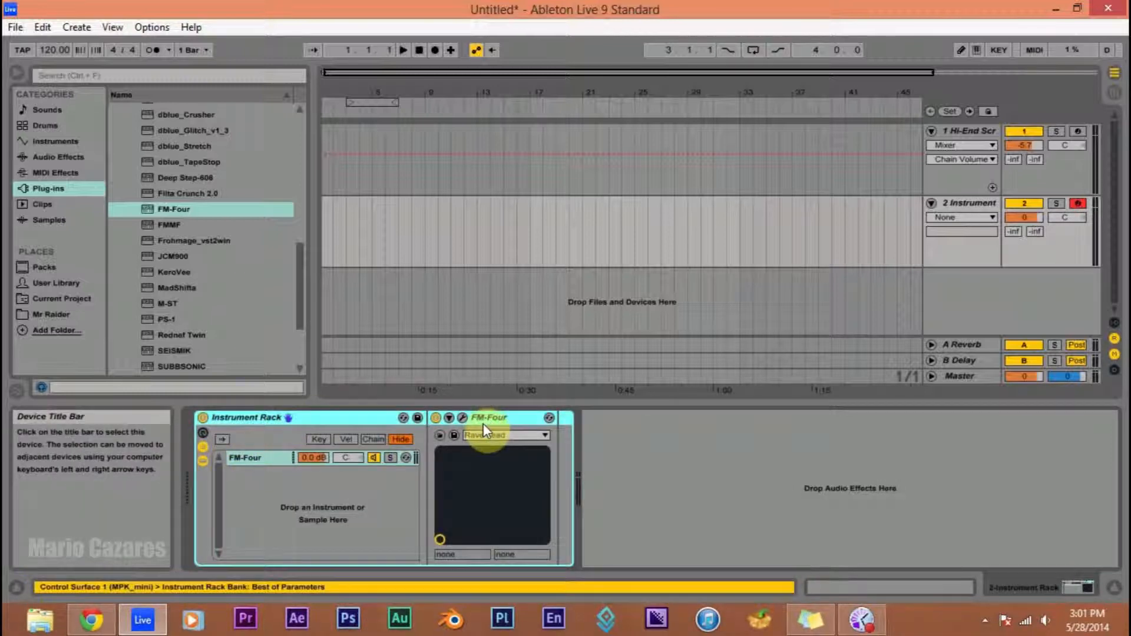
left_click(281, 489)
left_click(497, 416)
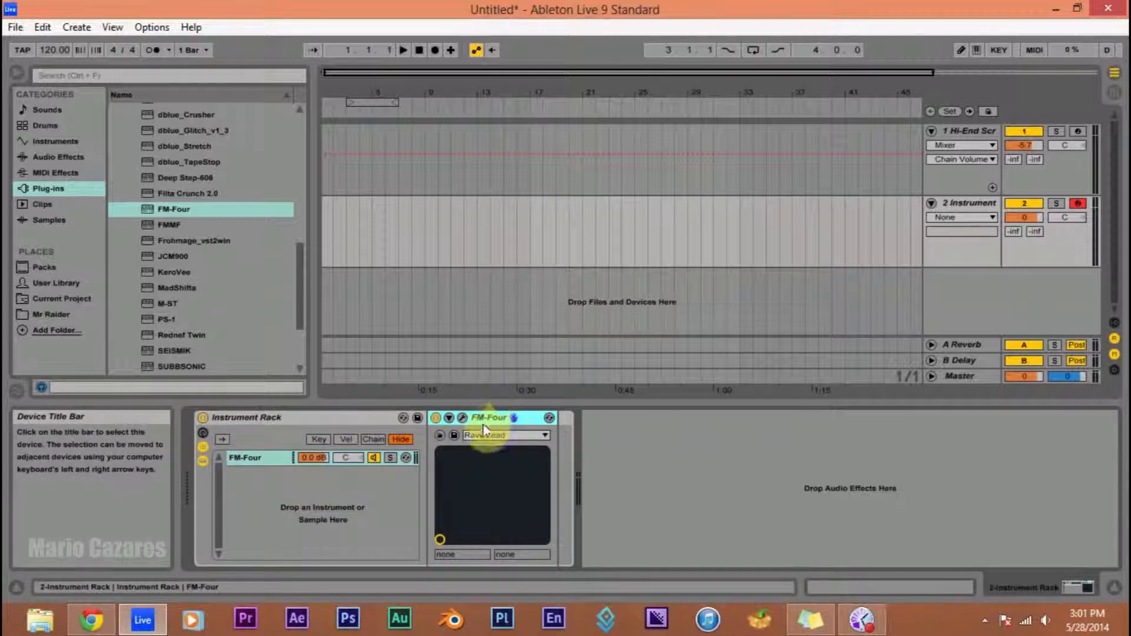
Step: Add EQ Eight after FM-Four, raise the low-cut band 1 to just above 100 Hz, and fold the device
scroll(175, 193, "up", 3)
scroll(175, 193, "up", 3)
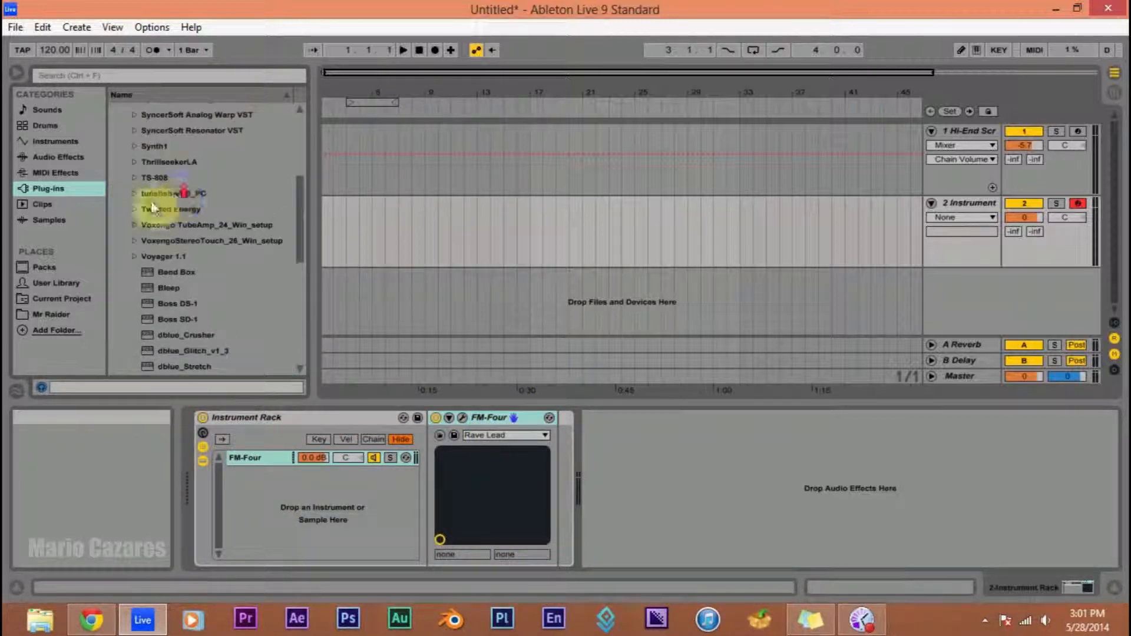
left_click(66, 156)
scroll(186, 163, "up", 1)
scroll(186, 167, "up", 2)
left_click_drag(153, 161, 558, 457)
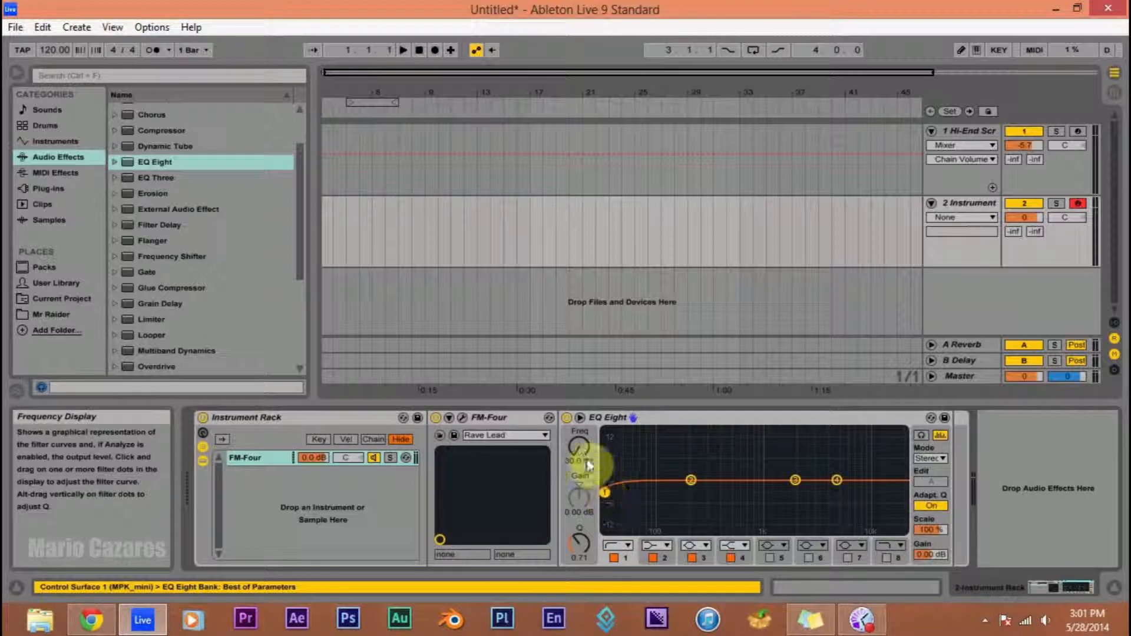
mouse_move(582, 457)
left_mouse_down()
mouse_move(582, 439)
mouse_move(580, 451)
left_mouse_up()
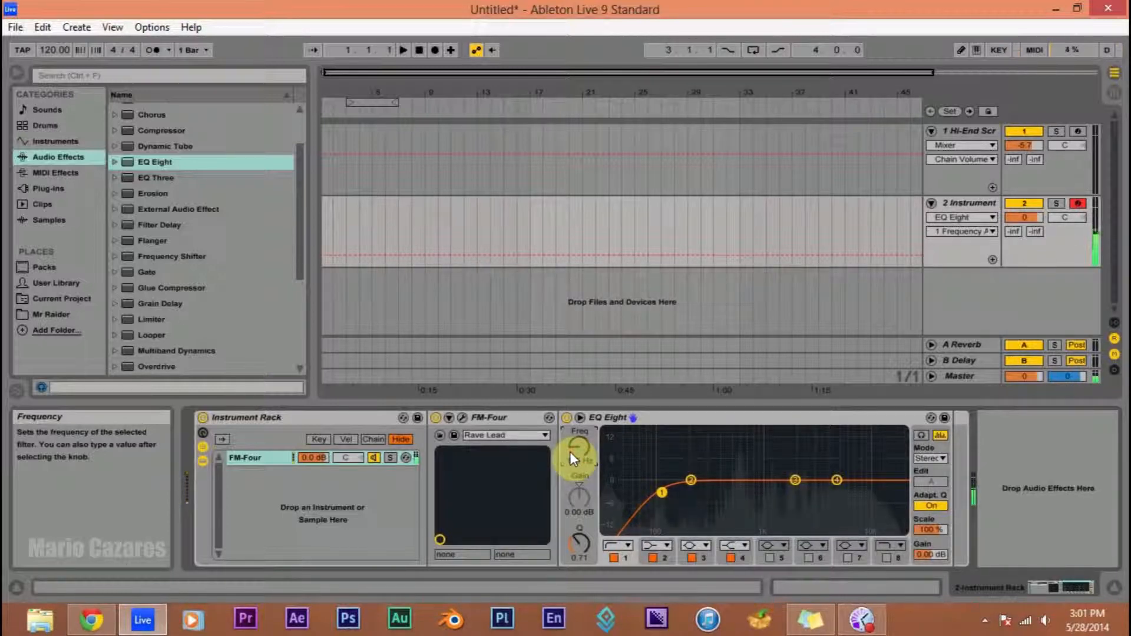
double_click(616, 420)
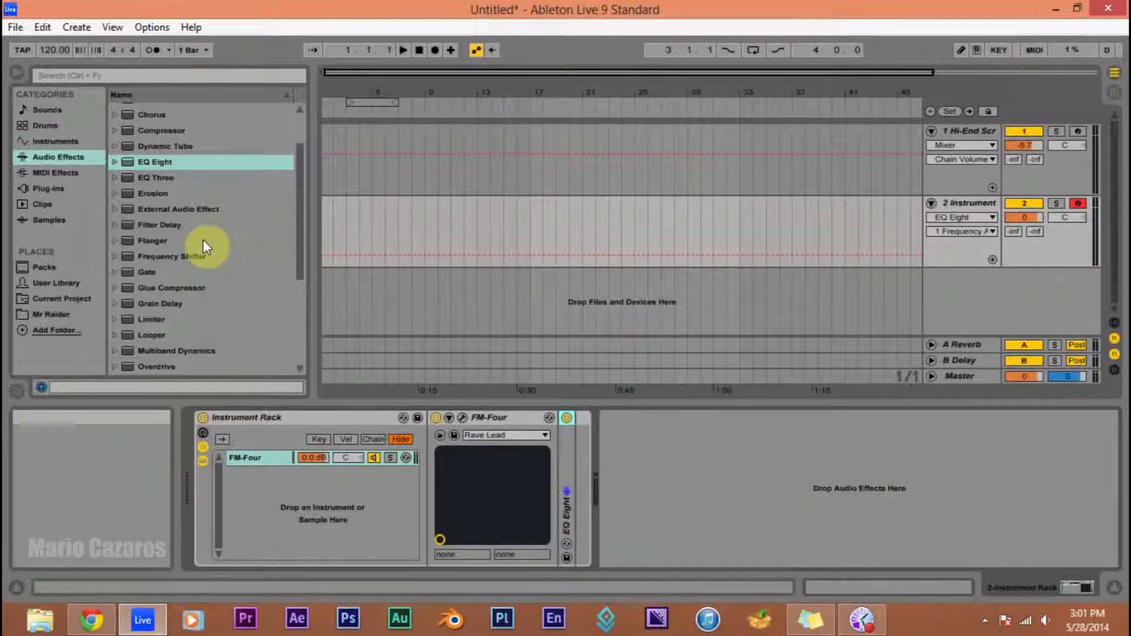
Step: Check the effect order in the Hi-End Screamer rack and add the Filta Crunch 2.0 plug-in after EQ Eight on track 2
left_click(983, 132)
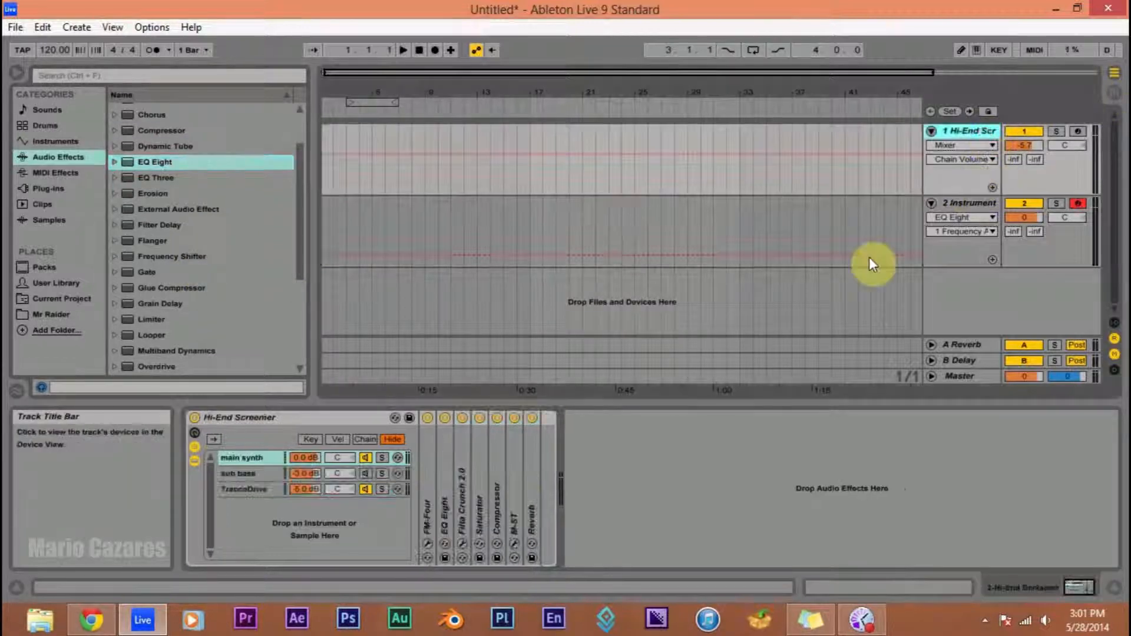
left_click(461, 463)
left_click(950, 202)
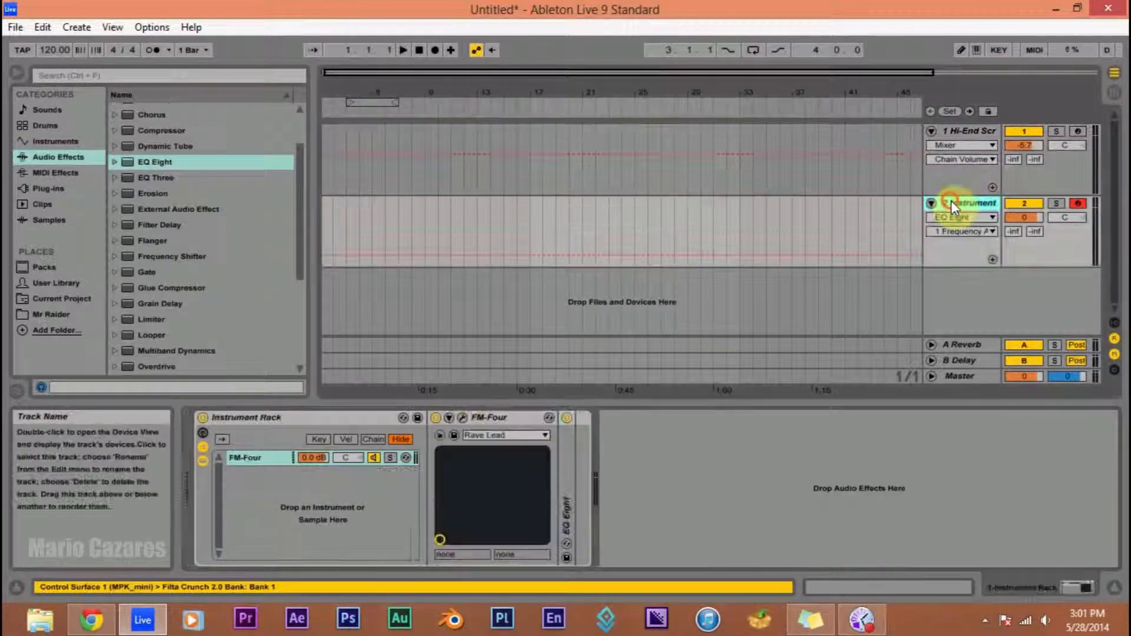
left_click(59, 190)
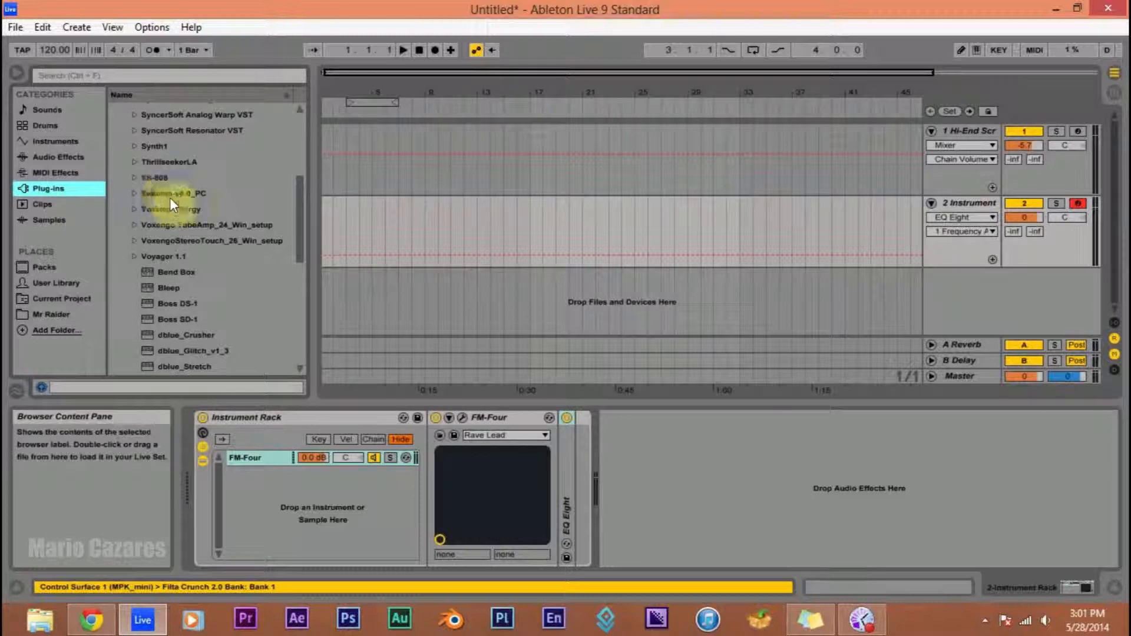
scroll(177, 201, "down", 3)
left_click_drag(191, 258, 568, 472)
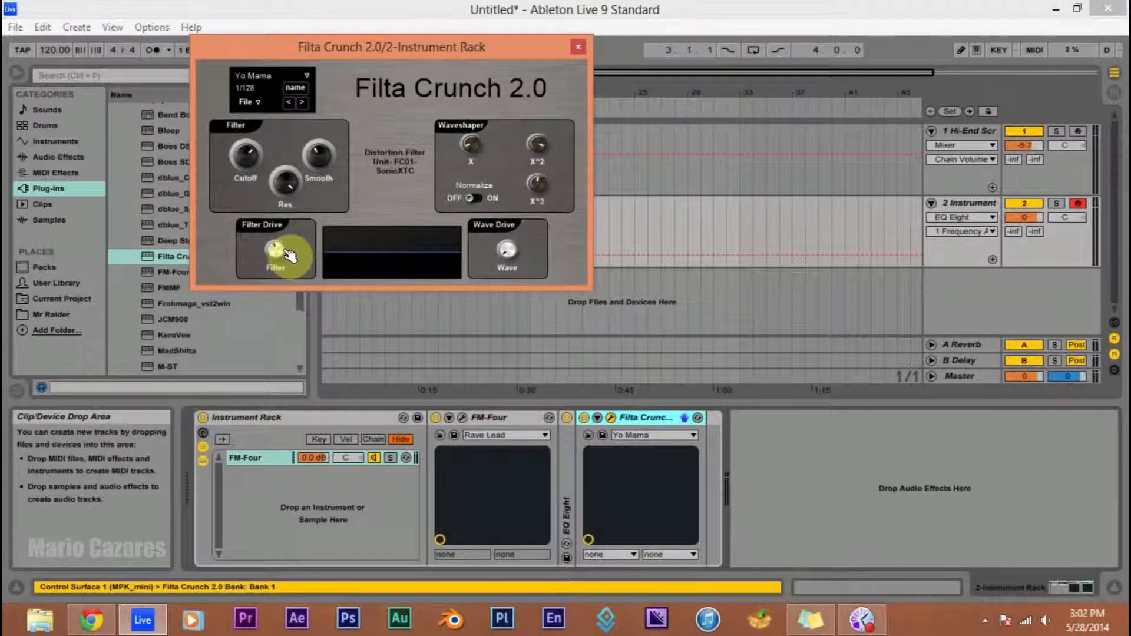
Step: Set Filta Crunch 2.0 to low filter and wave drive with Normalize on, and close its window
mouse_move(288, 253)
left_mouse_down()
mouse_move(289, 233)
mouse_move(278, 251)
left_mouse_up()
left_click_drag(508, 252, 508, 245)
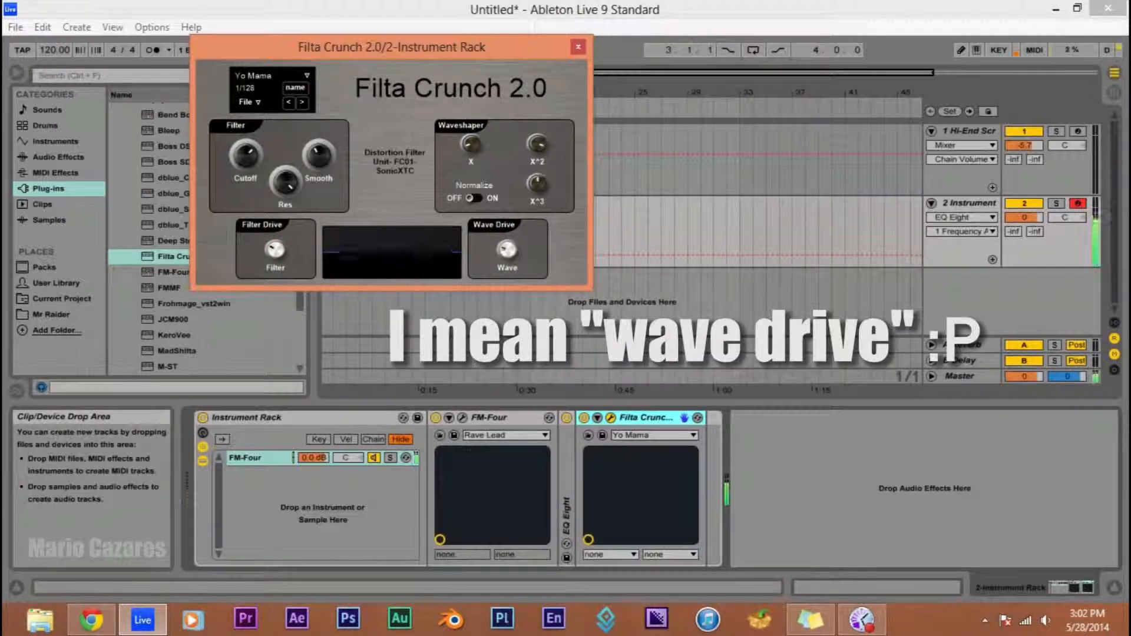
left_click(482, 198)
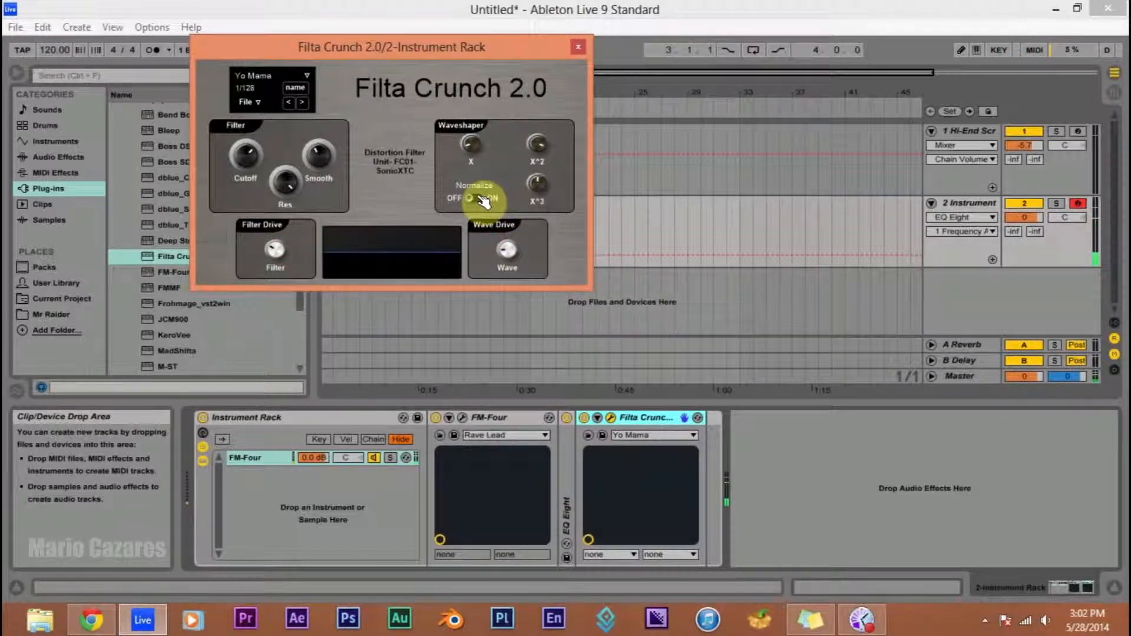
left_click_drag(512, 248, 514, 244)
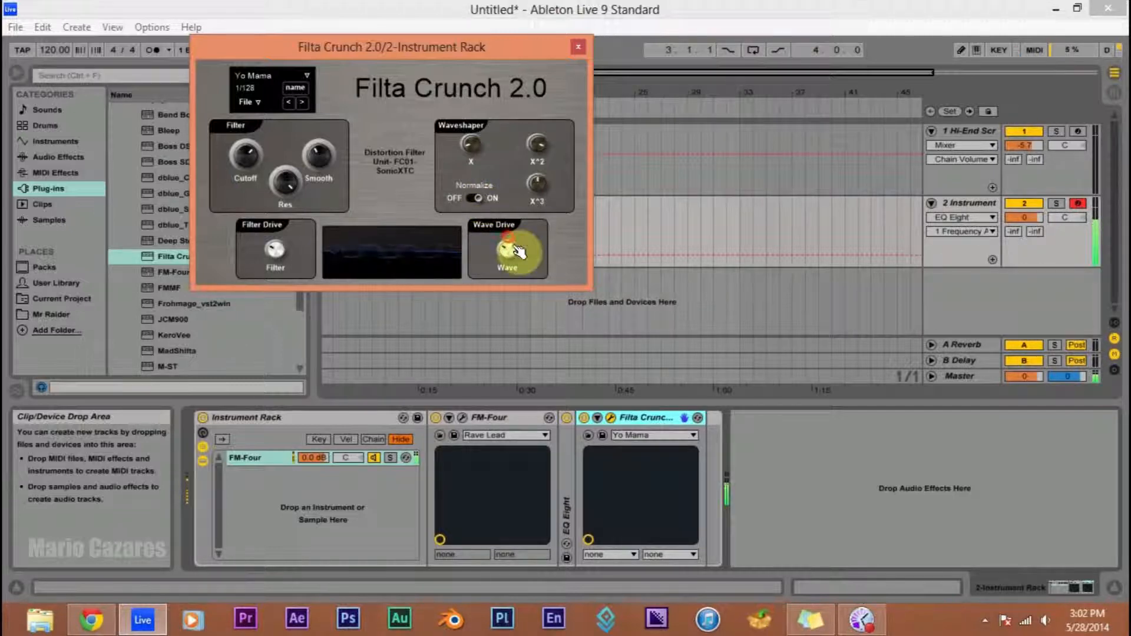
left_click(579, 49)
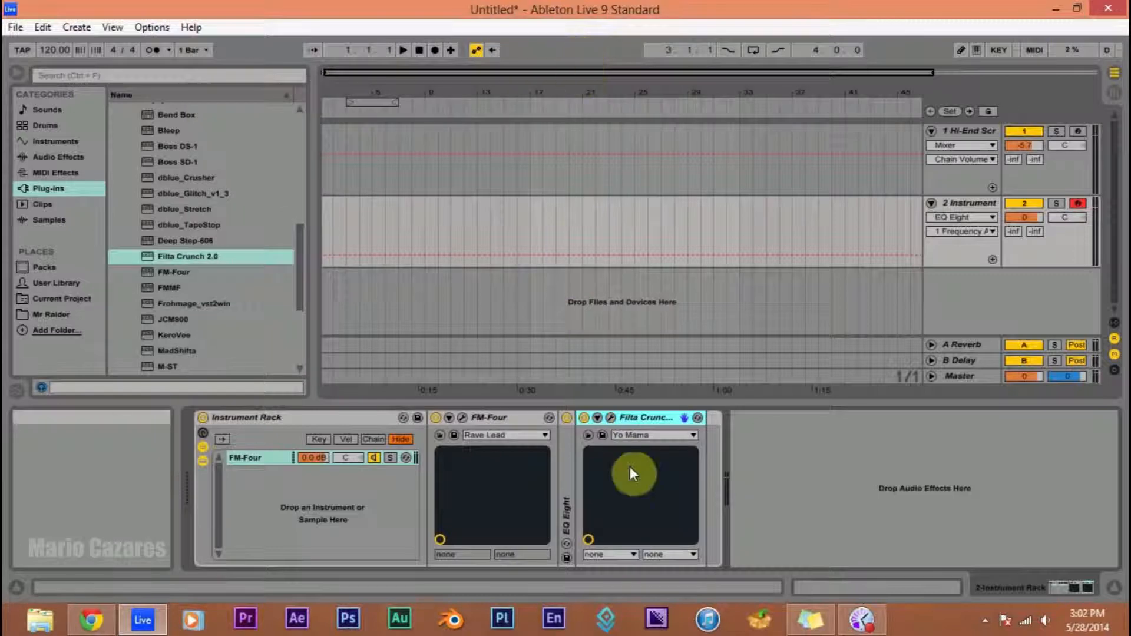
Step: Check the next effect in the Hi-End Screamer rack and add Saturator after Filta Crunch 2.0 on track 2
left_click(980, 139)
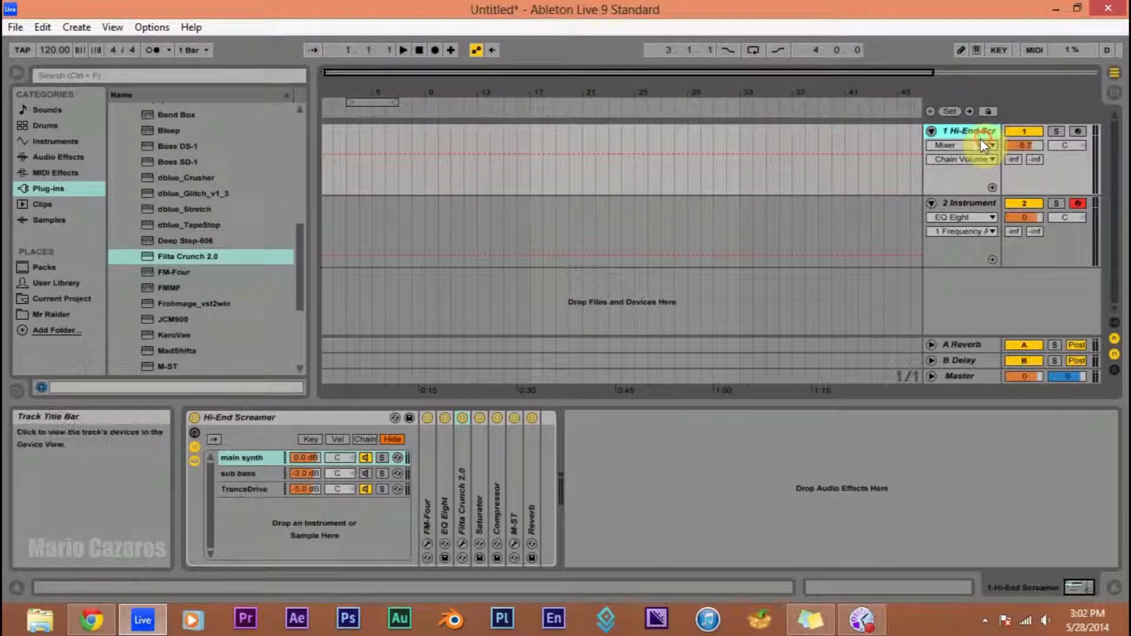
double_click(483, 474)
double_click(535, 418)
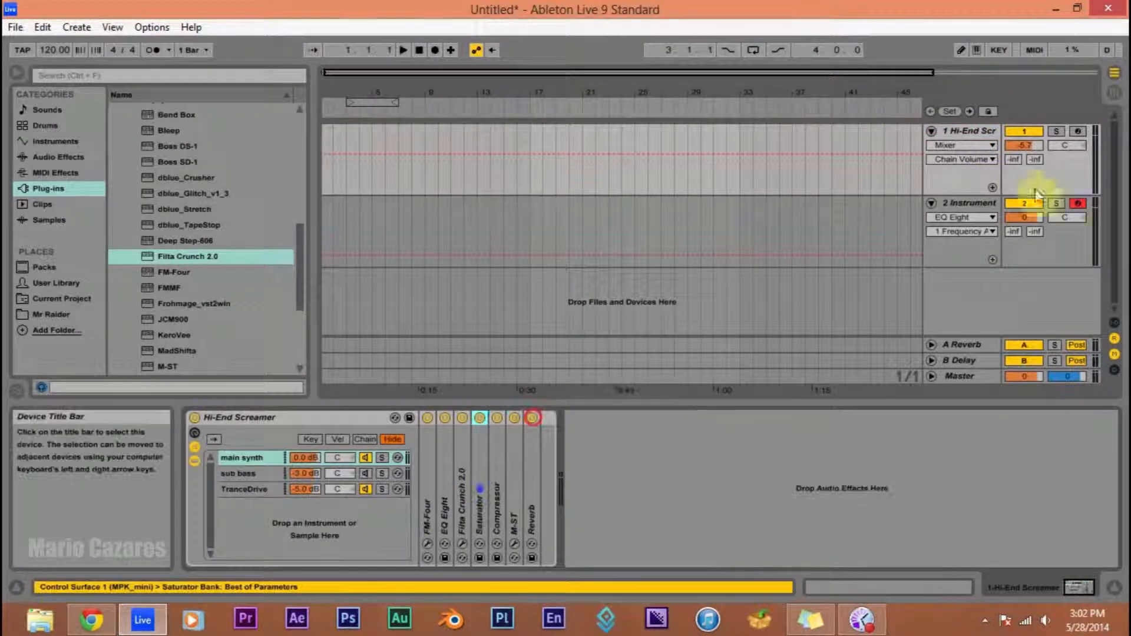
left_click(970, 203)
left_click(65, 157)
scroll(165, 201, "down", 5)
left_click_drag(160, 321, 590, 448)
Step: Set the Saturator's curve type to Soft Sine and its drive to 1 dB
left_click(662, 502)
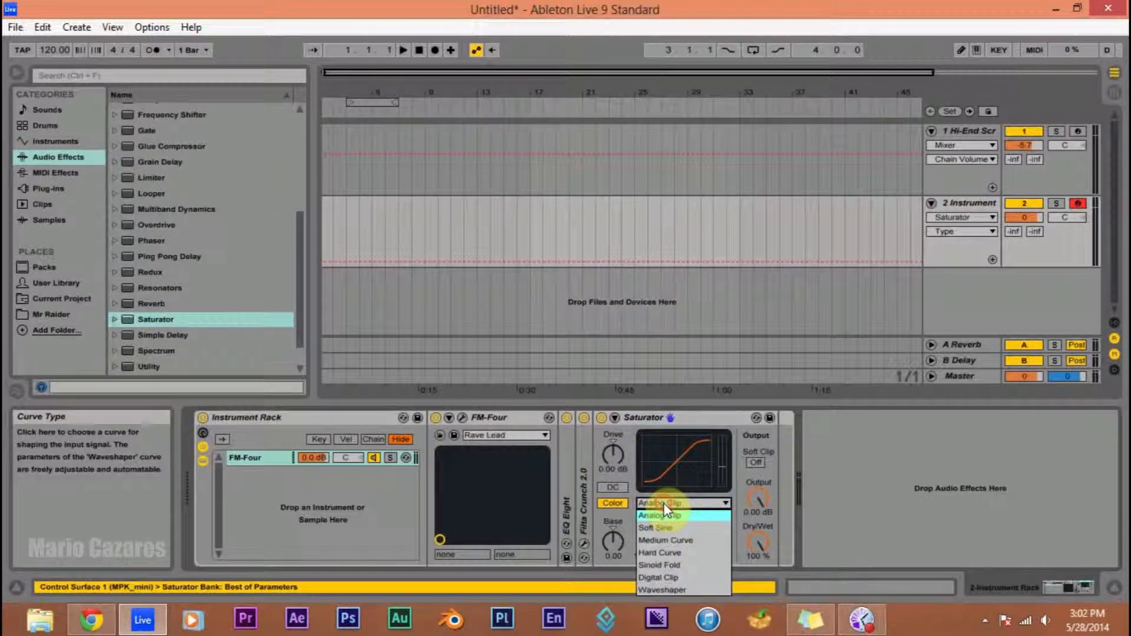
left_click(672, 526)
left_click(608, 471)
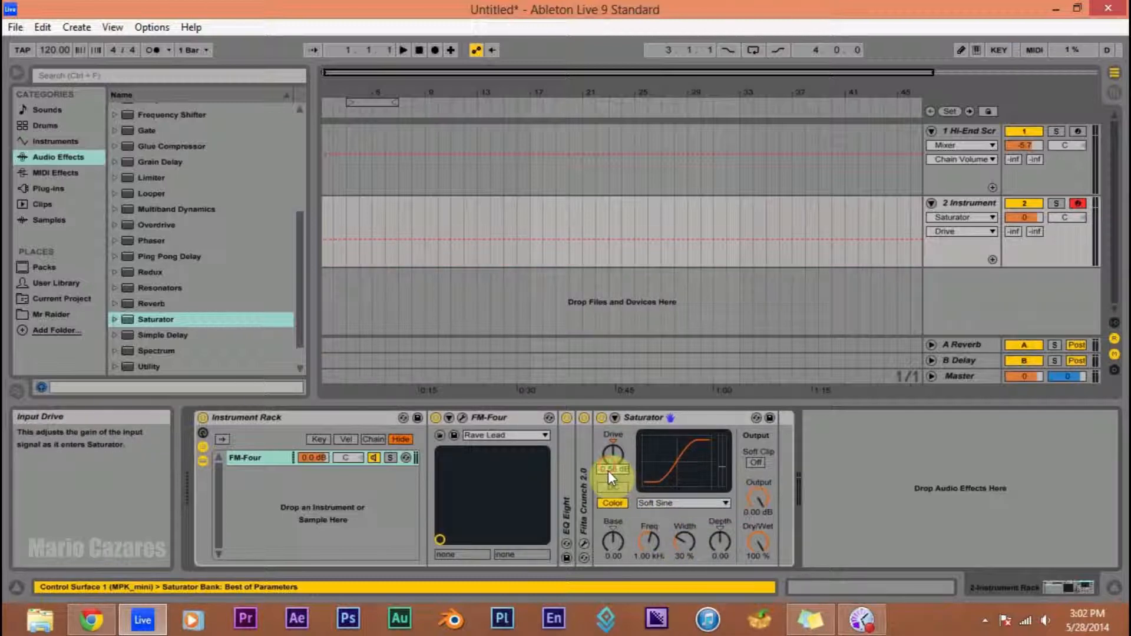
type("1")
key("Return")
Step: Set the Saturator's output to -4 dB and fold the device on track 2
left_click(750, 514)
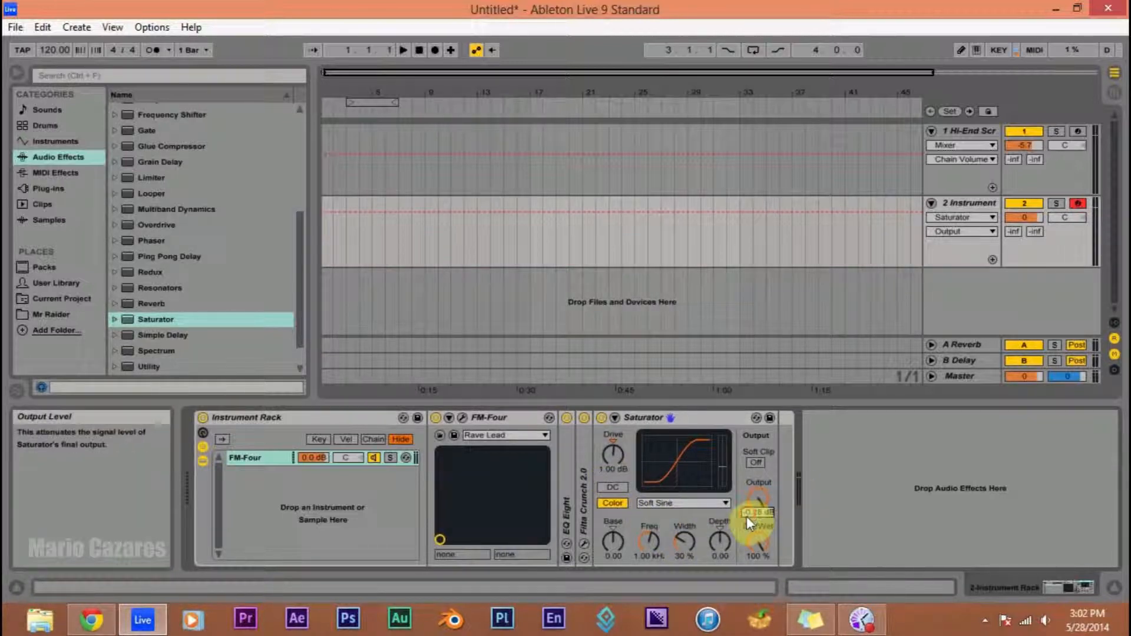
key("Return")
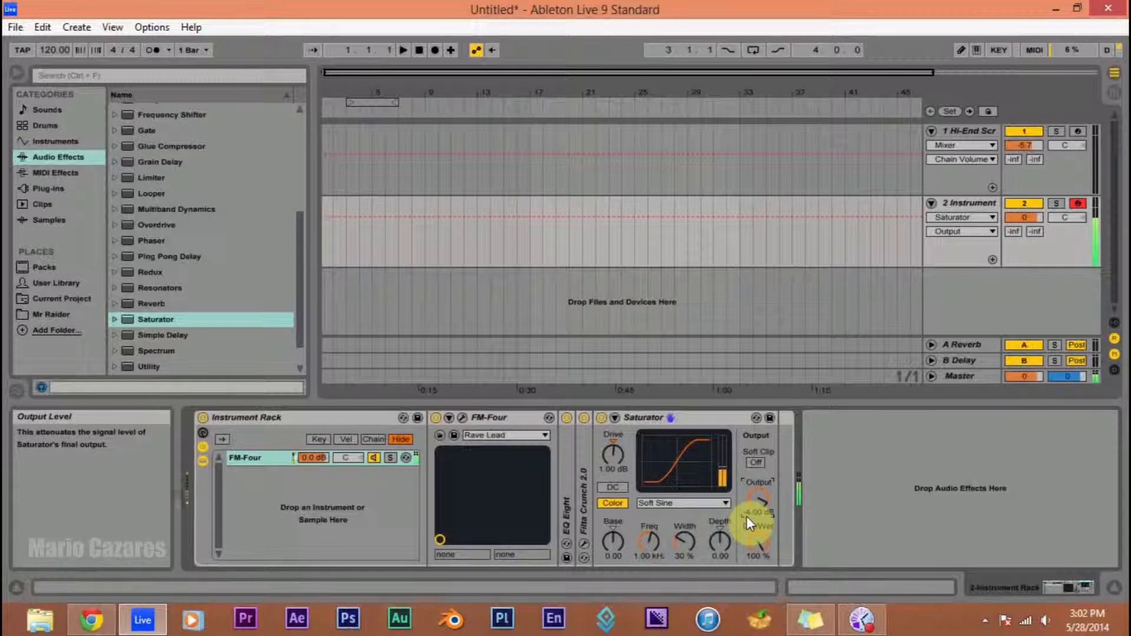
left_click(755, 512)
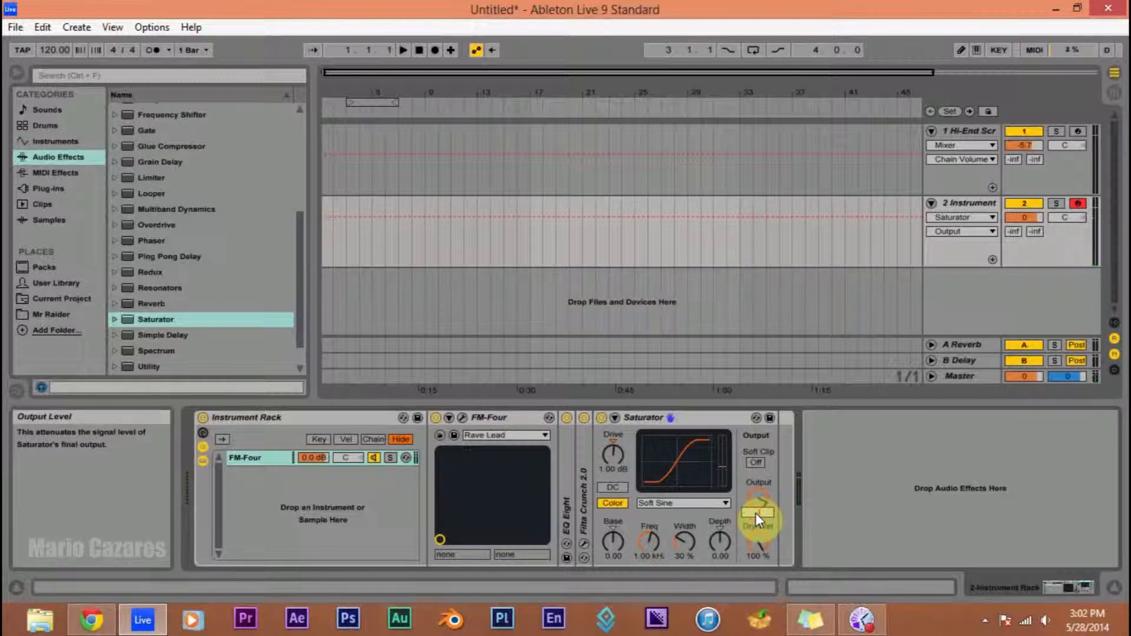
double_click(678, 414)
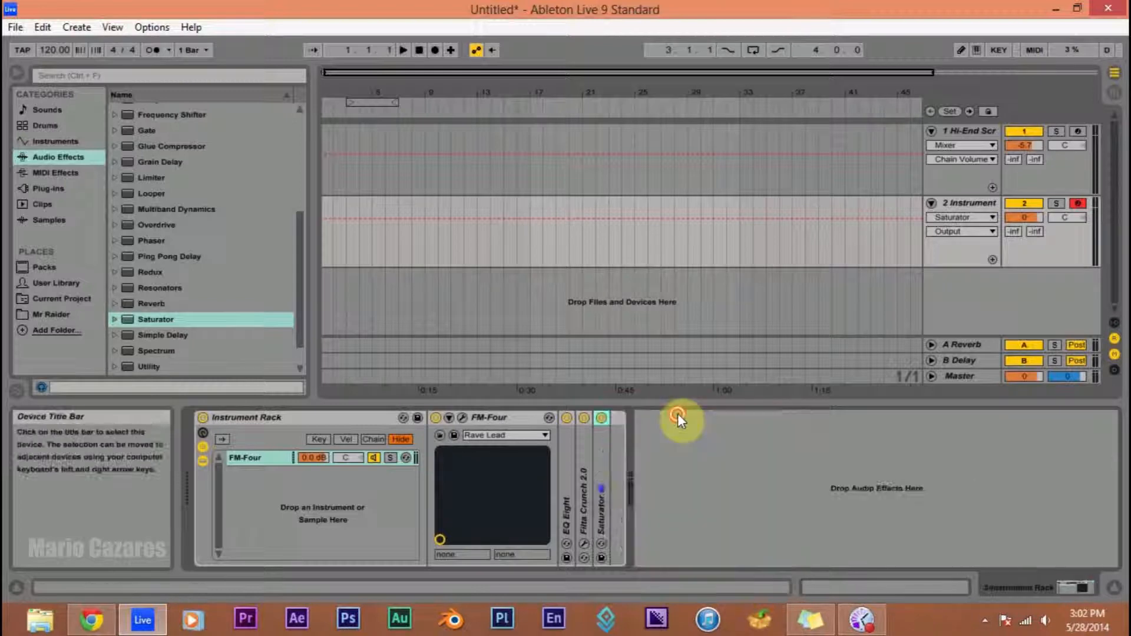
Step: Switch off the Compressor in the Hi-End Screamer's main synth chain and unfold the M-ST effect that follows it
left_click(988, 136)
double_click(492, 481)
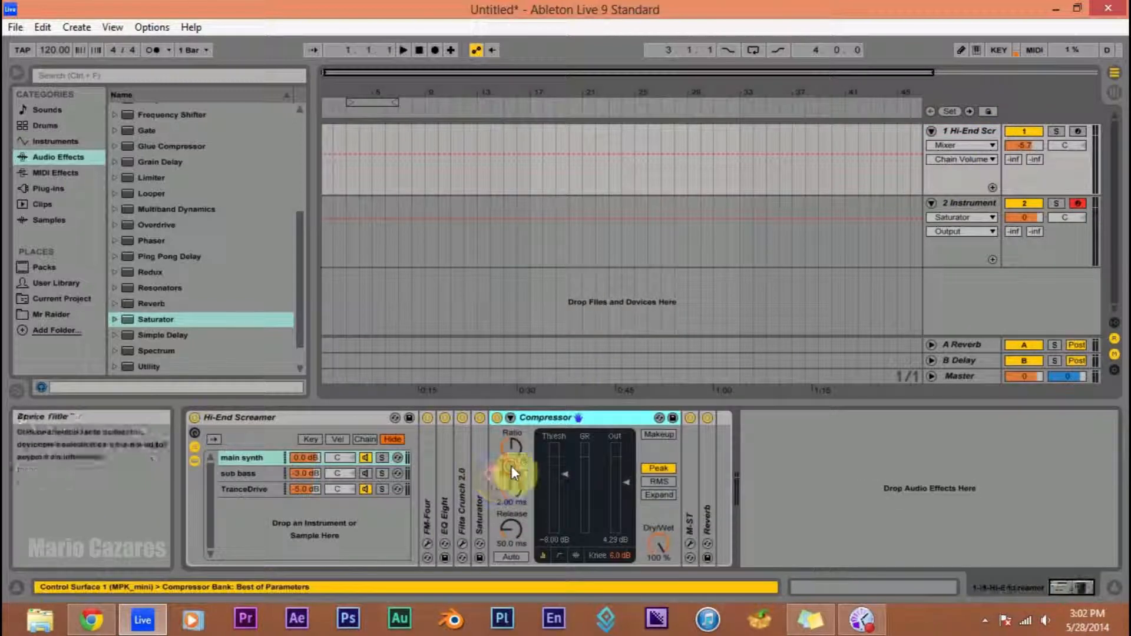
double_click(549, 422)
left_click(498, 418)
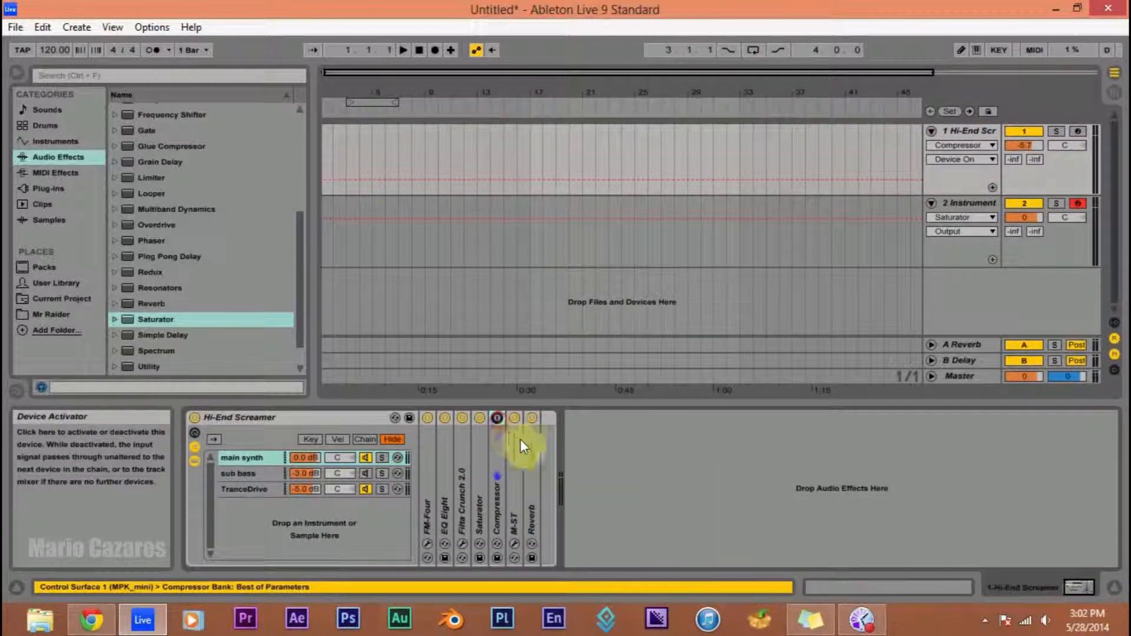
double_click(512, 445)
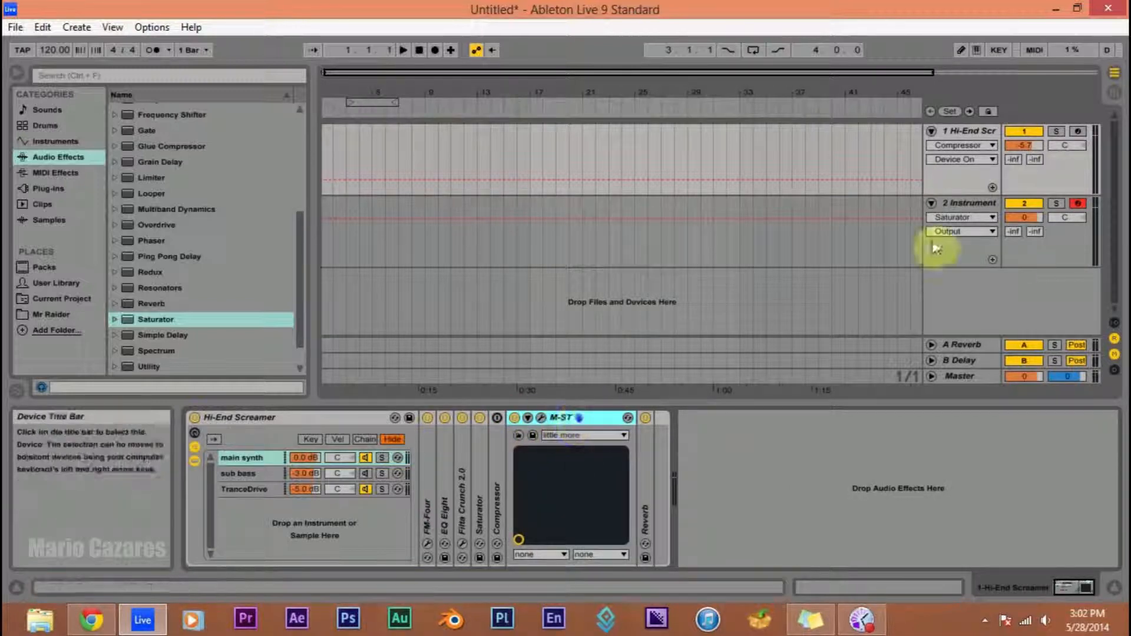
Step: Add the M-ST plug-in between Filta Crunch 2.0 and Saturator on track 2, then close its window and fold the device
left_click(981, 204)
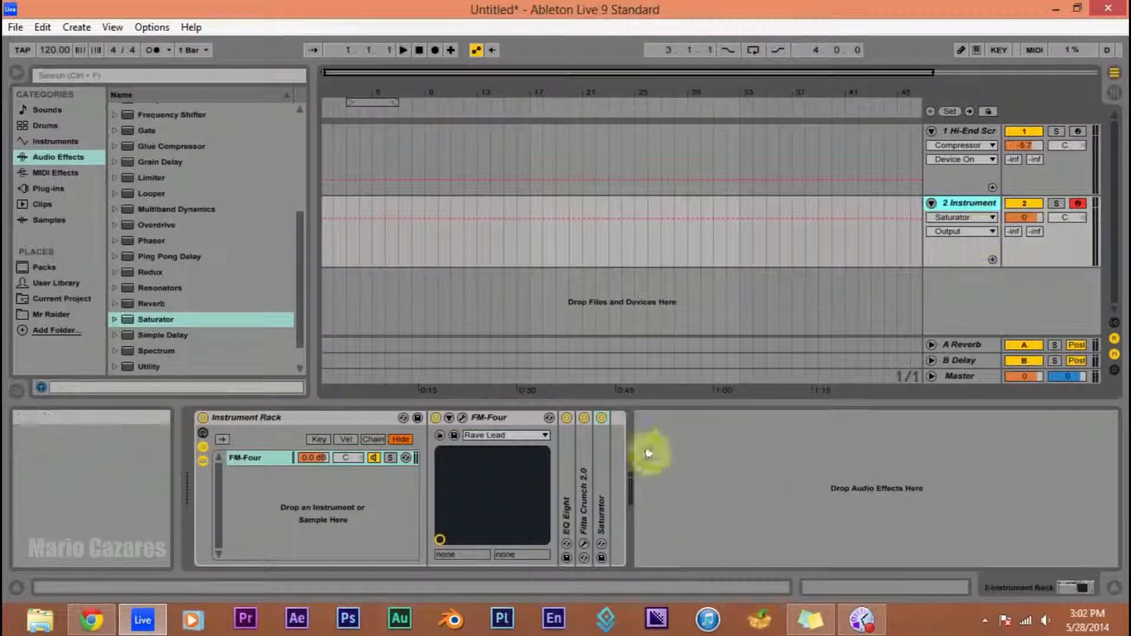
left_click(61, 190)
scroll(192, 199, "down", 3)
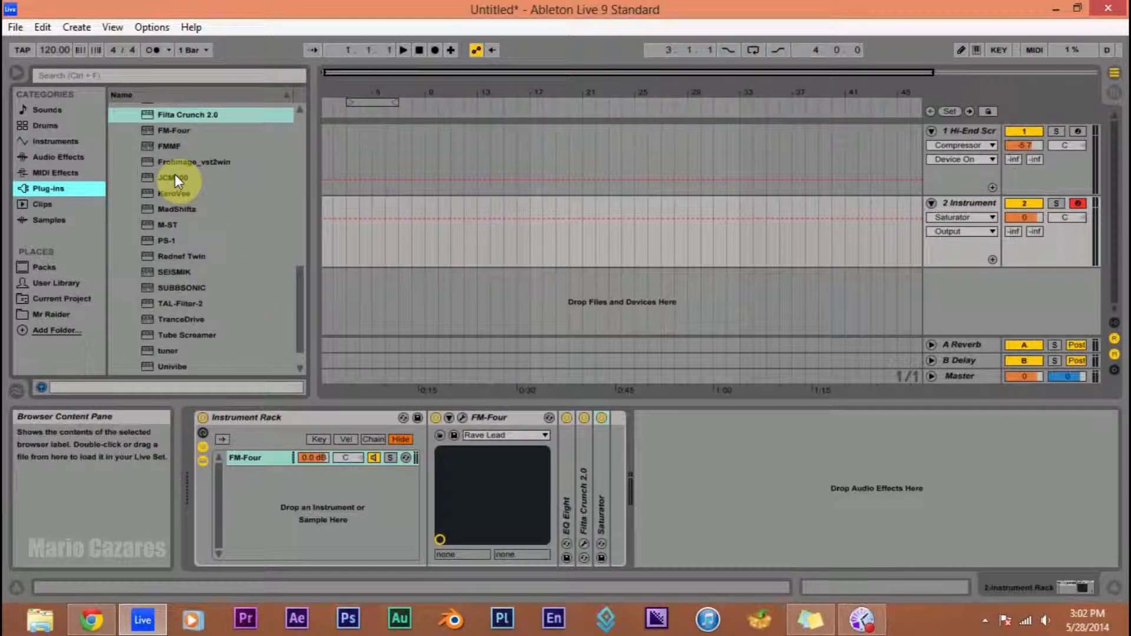
left_click_drag(168, 228, 621, 462)
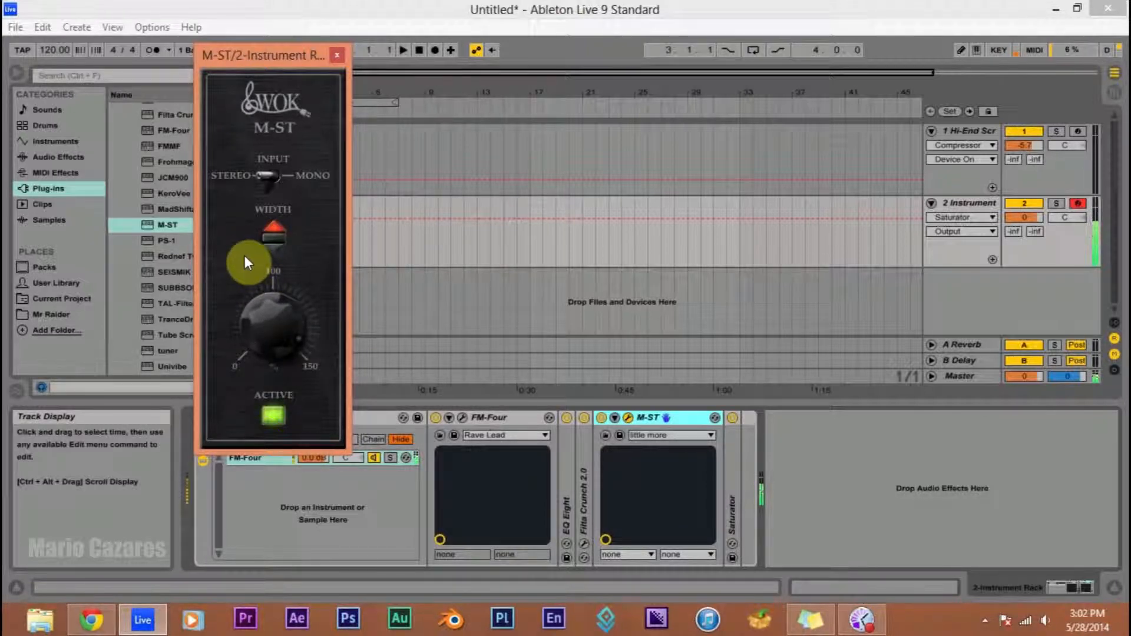
left_click(336, 54)
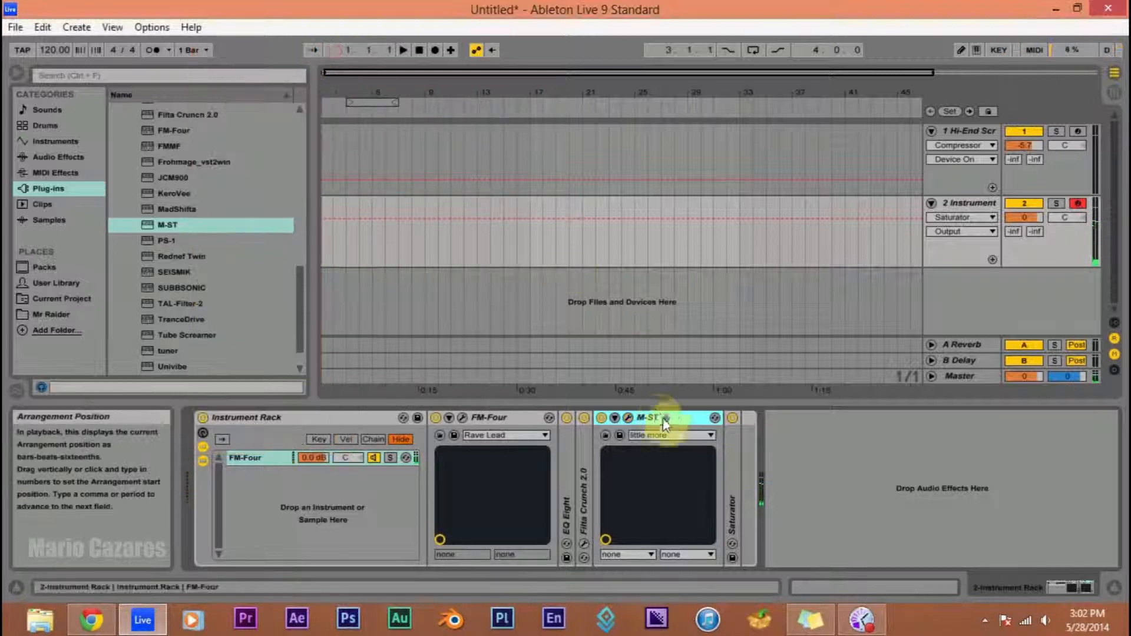
double_click(652, 416)
Step: Check the Reverb settings at the end of the Hi-End Screamer's main synth chain and return to track 2
left_click(969, 134)
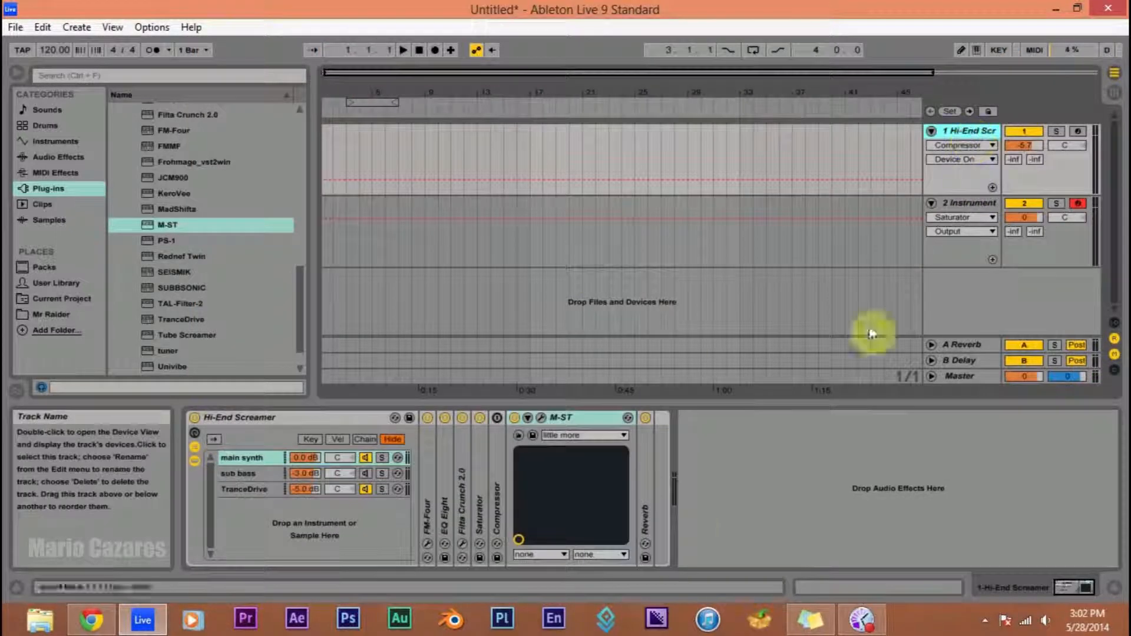
double_click(646, 471)
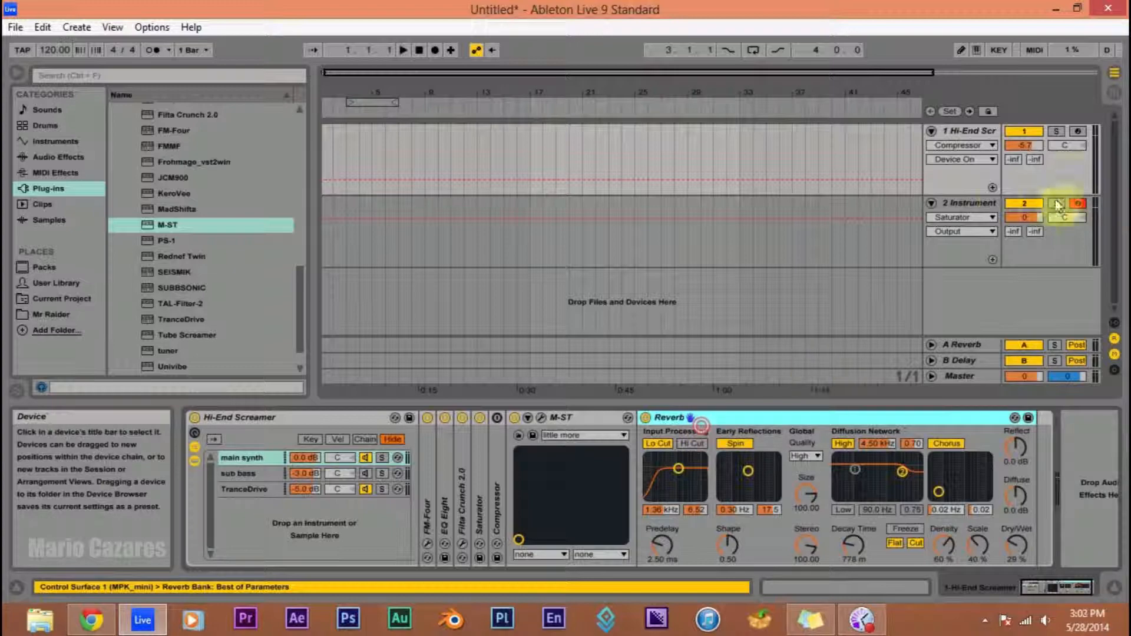
left_click(982, 204)
Step: Add the TranceDrive plug-in as a second chain in track 2's Instrument Rack and solo that chain
scroll(184, 281, "down", 1)
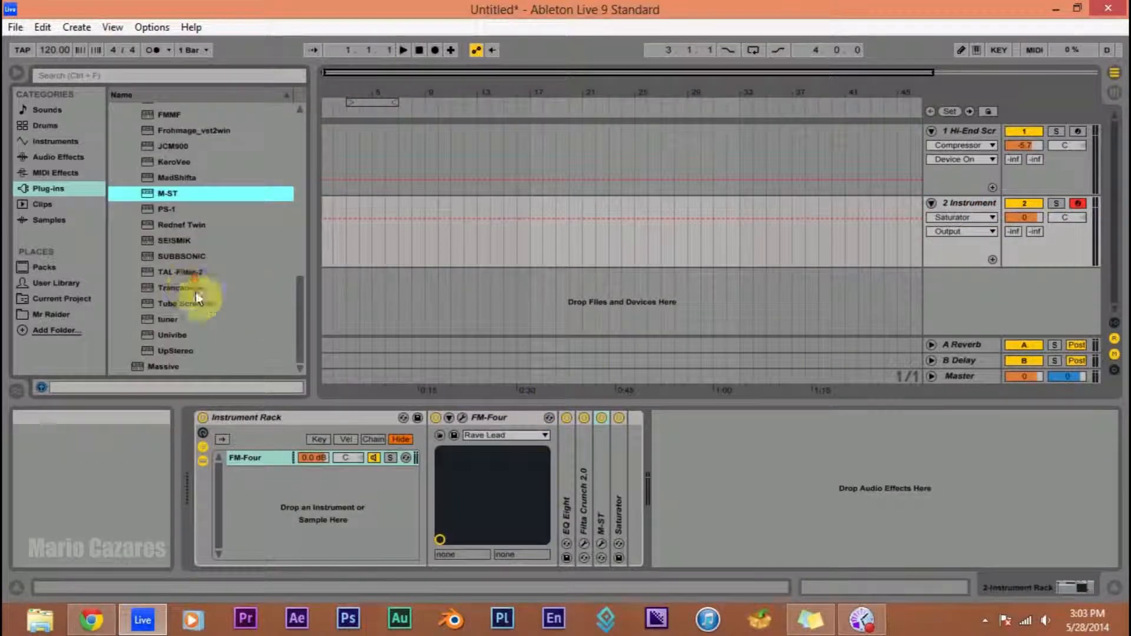
left_click(970, 204)
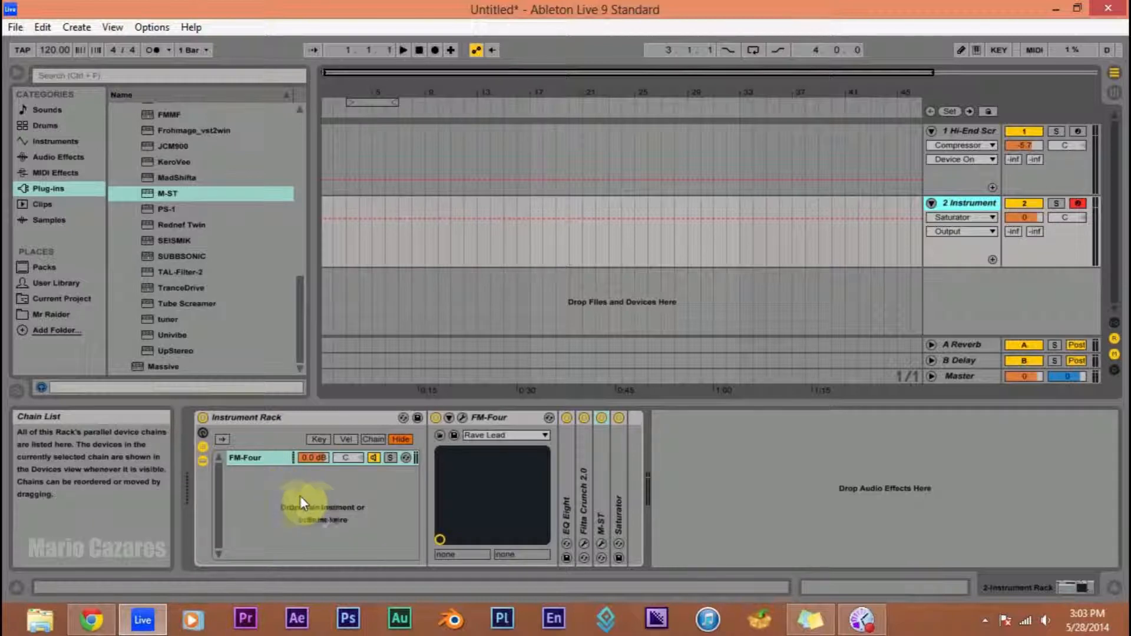
left_click(48, 188)
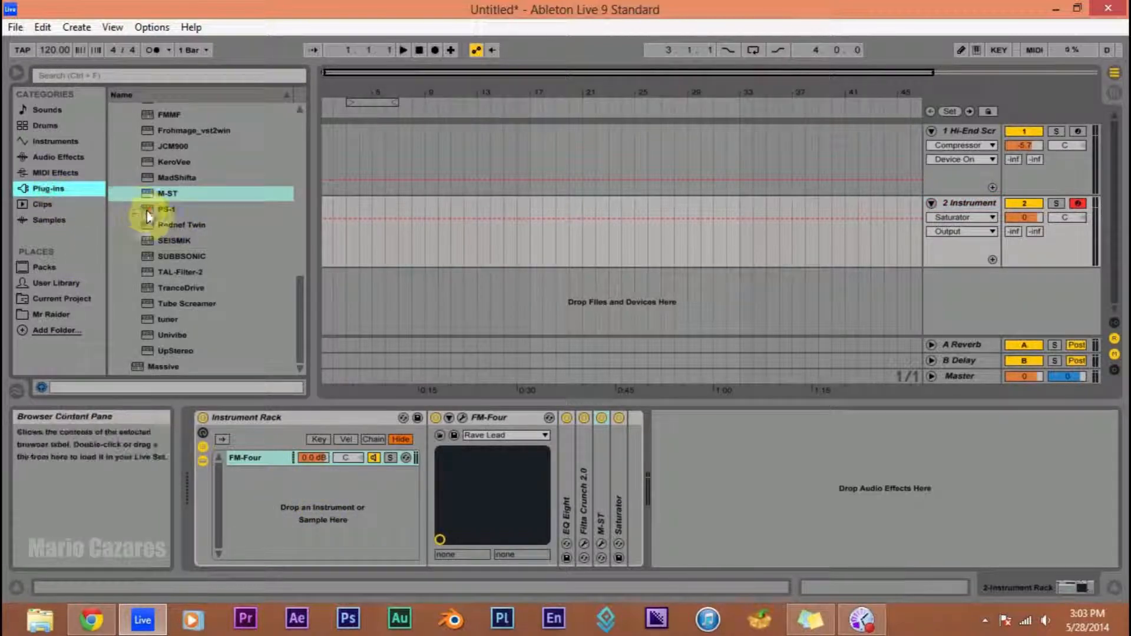
scroll(171, 230, "up", 2)
scroll(172, 229, "up", 1)
scroll(185, 242, "down", 2)
scroll(208, 311, "up", 1)
scroll(208, 310, "down", 2)
left_click_drag(173, 289, 362, 514)
left_click_drag(548, 57, 592, 29)
left_click(391, 473)
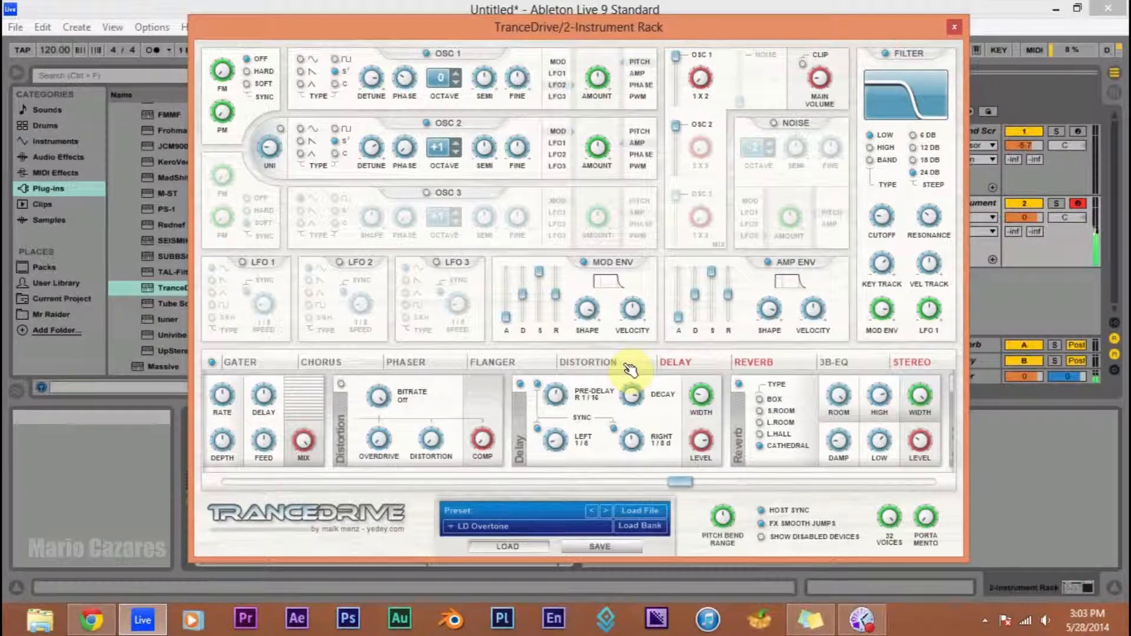
Step: Load an empty preset in TranceDrive, enable OSC 1 and lower its mix level
left_click(508, 526)
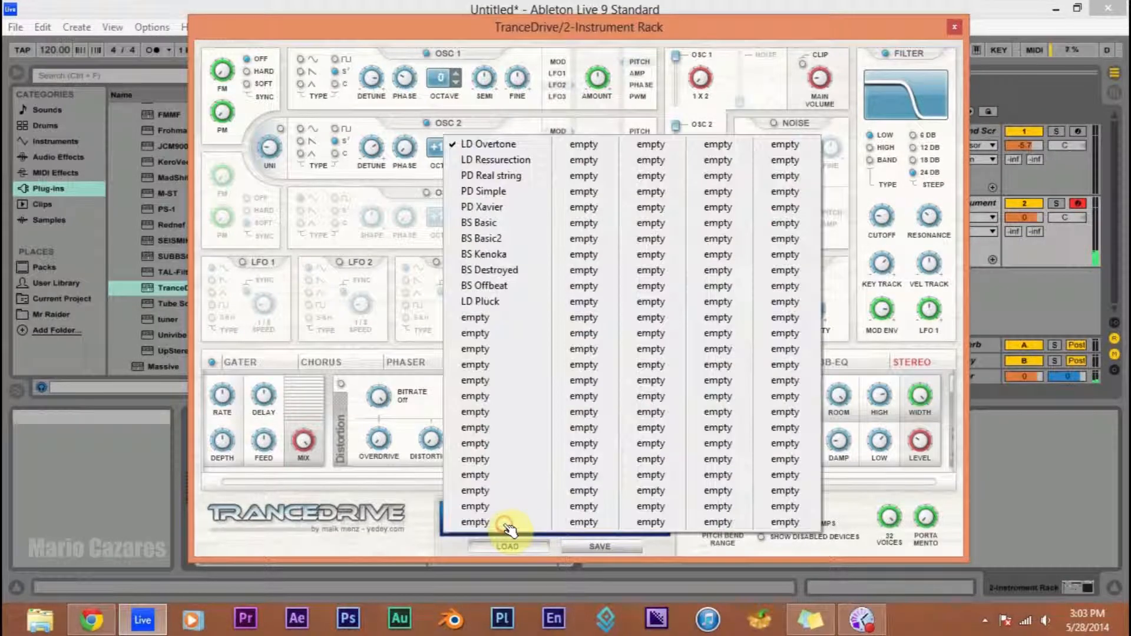
left_click(662, 206)
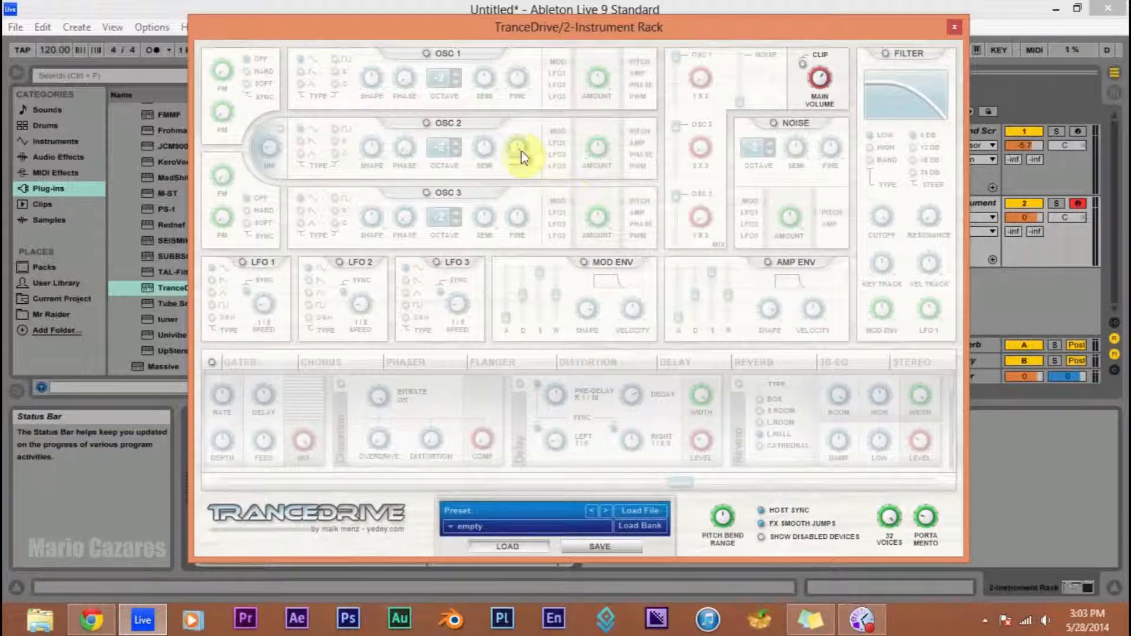
left_click(428, 54)
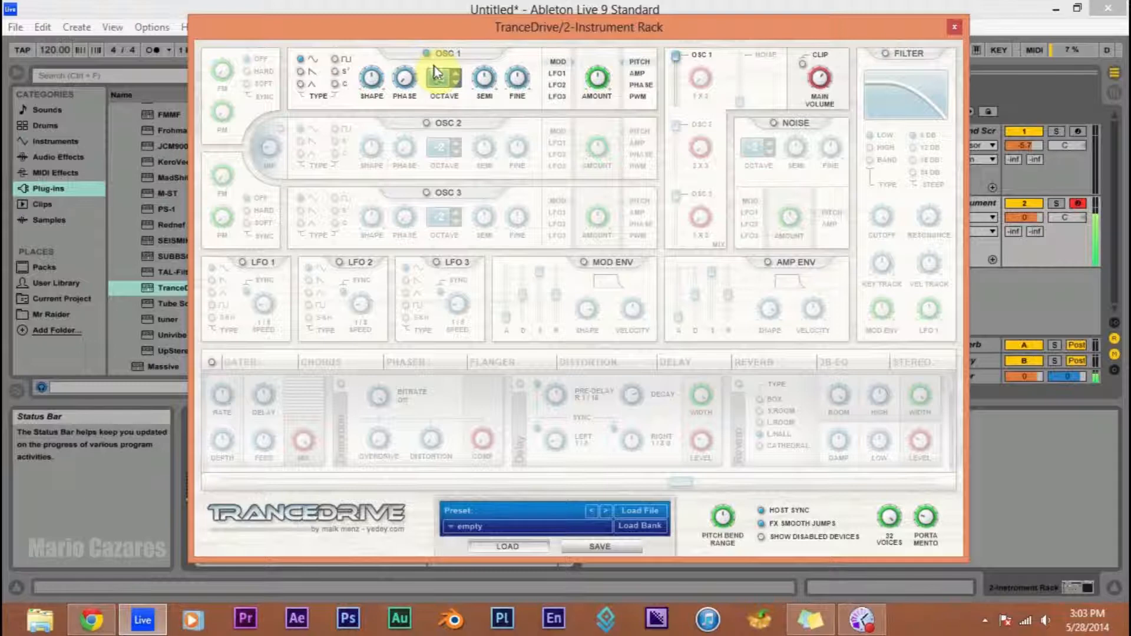
left_click_drag(676, 57, 680, 94)
Step: Enable TranceDrive's amp envelope and shorten its release
left_click(769, 263)
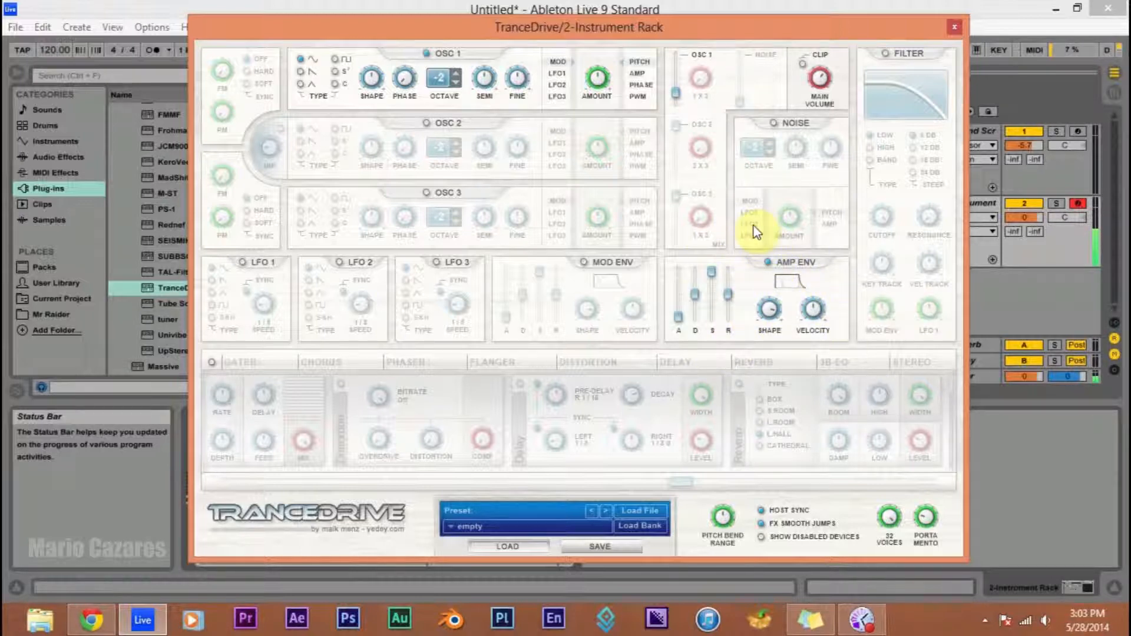
mouse_move(728, 294)
left_mouse_down()
mouse_move(732, 324)
mouse_move(736, 309)
left_mouse_up()
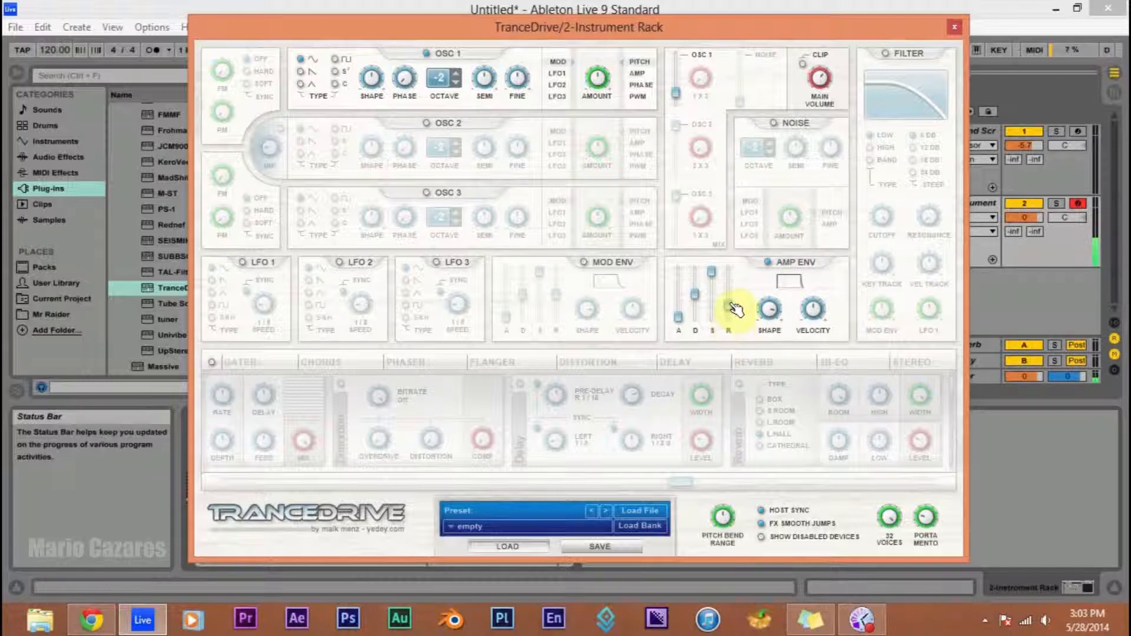
left_click(1079, 205)
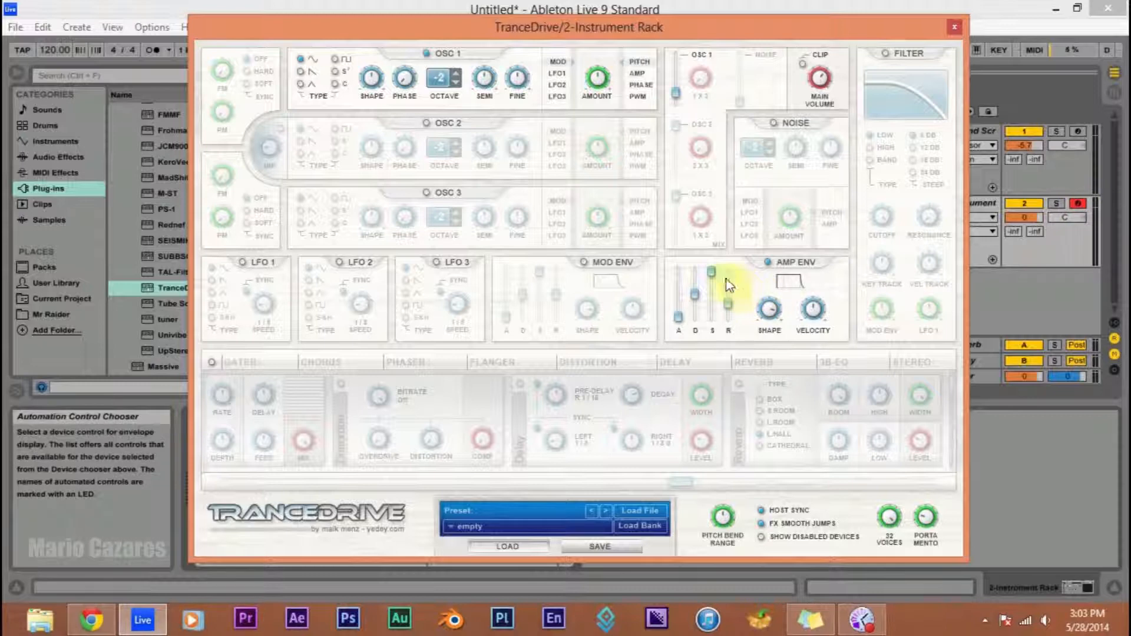
Step: Raise the OSC 1 mix level in TranceDrive to near maximum and close the plug-in window
left_click_drag(685, 94, 690, 75)
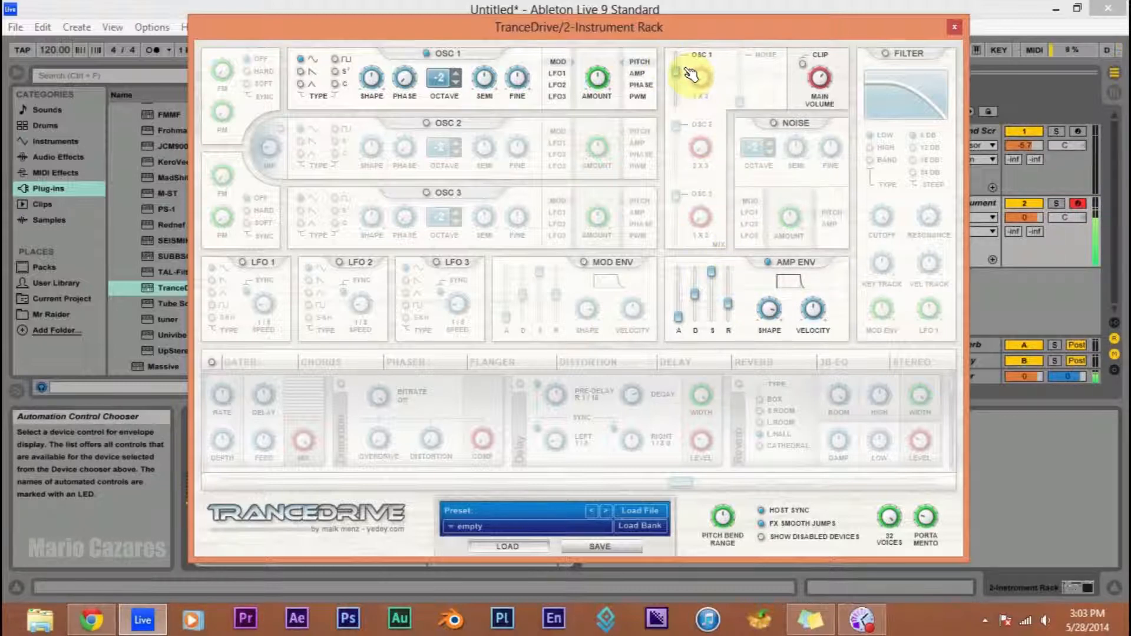
left_click(1083, 206)
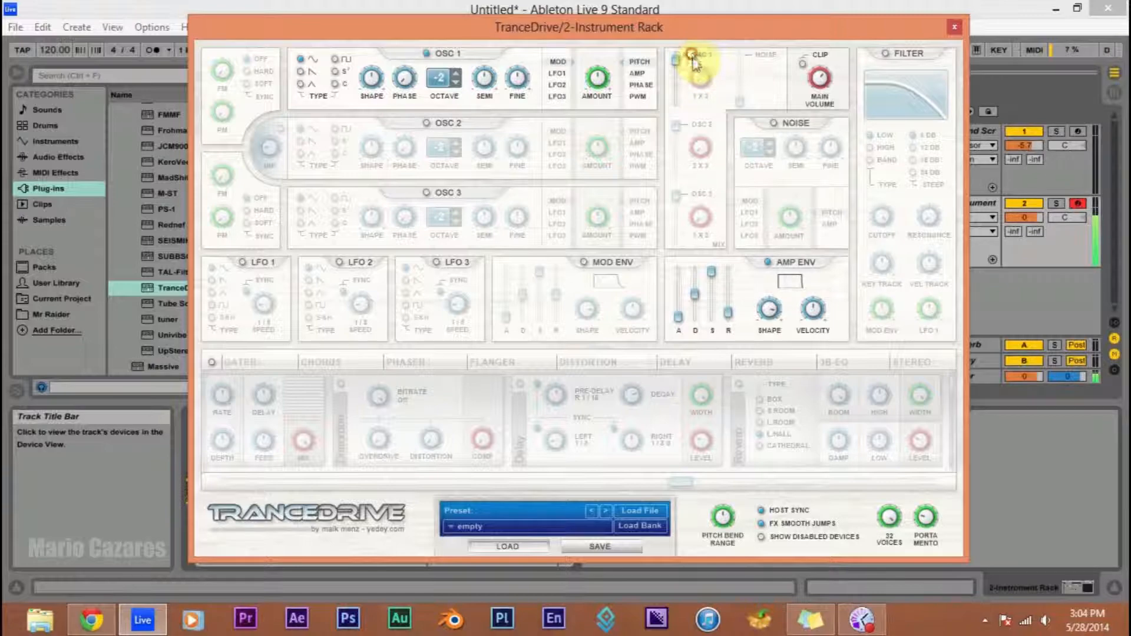
left_click(954, 26)
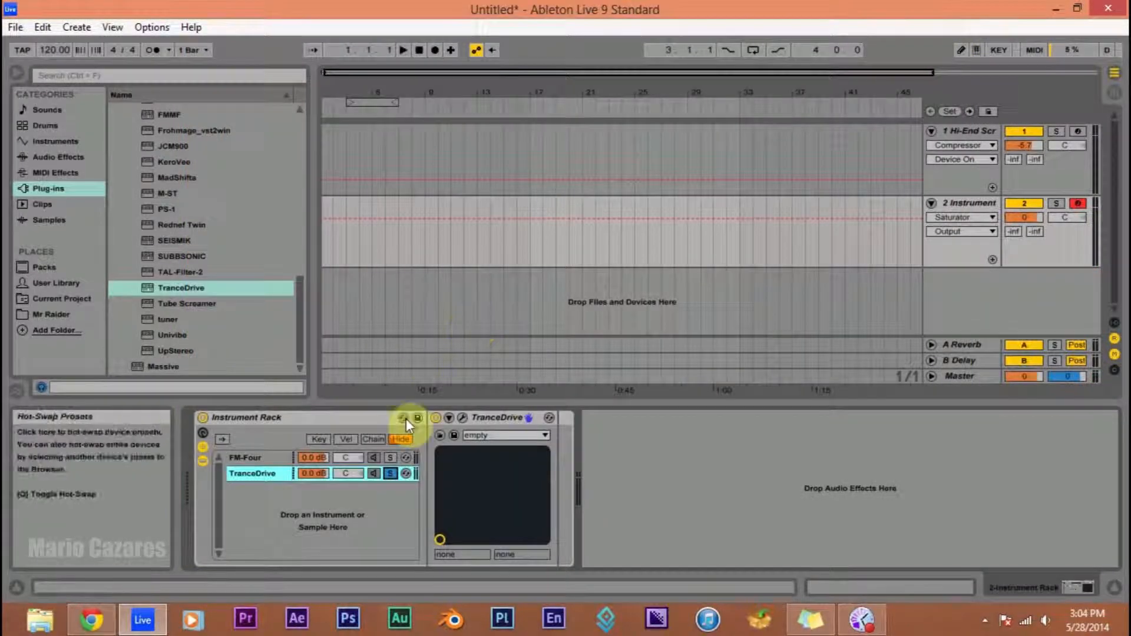
Step: Add the Pitch MIDI effect before TranceDrive in its chain and set the pitch to -12 st
scroll(153, 223, "up", 4)
left_click(82, 174)
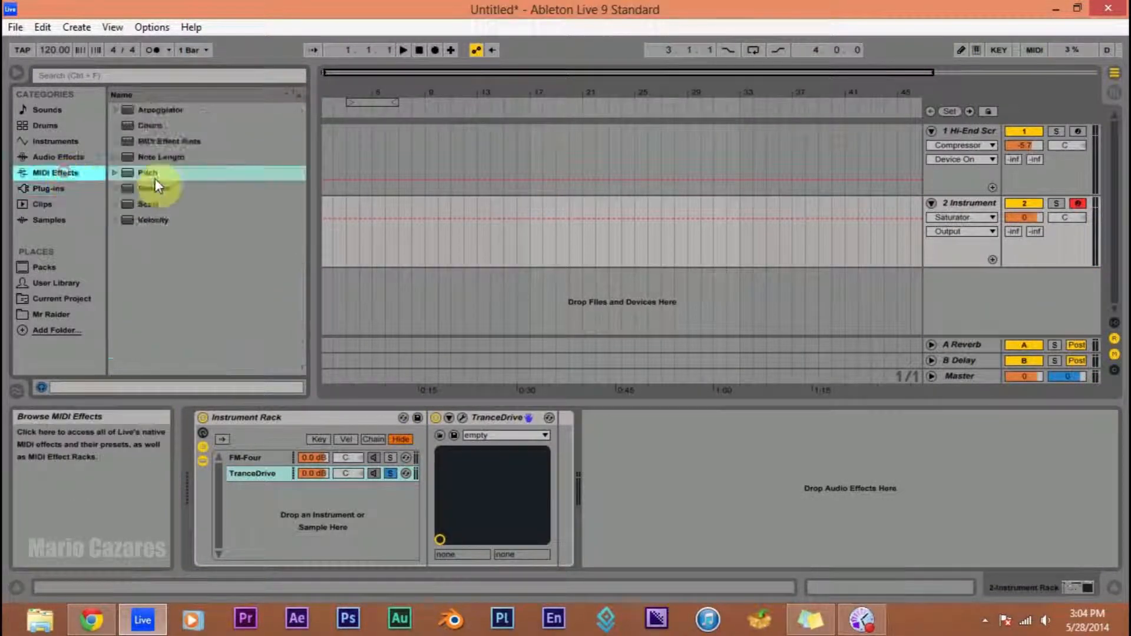
left_click_drag(125, 172, 297, 482)
left_click(457, 473)
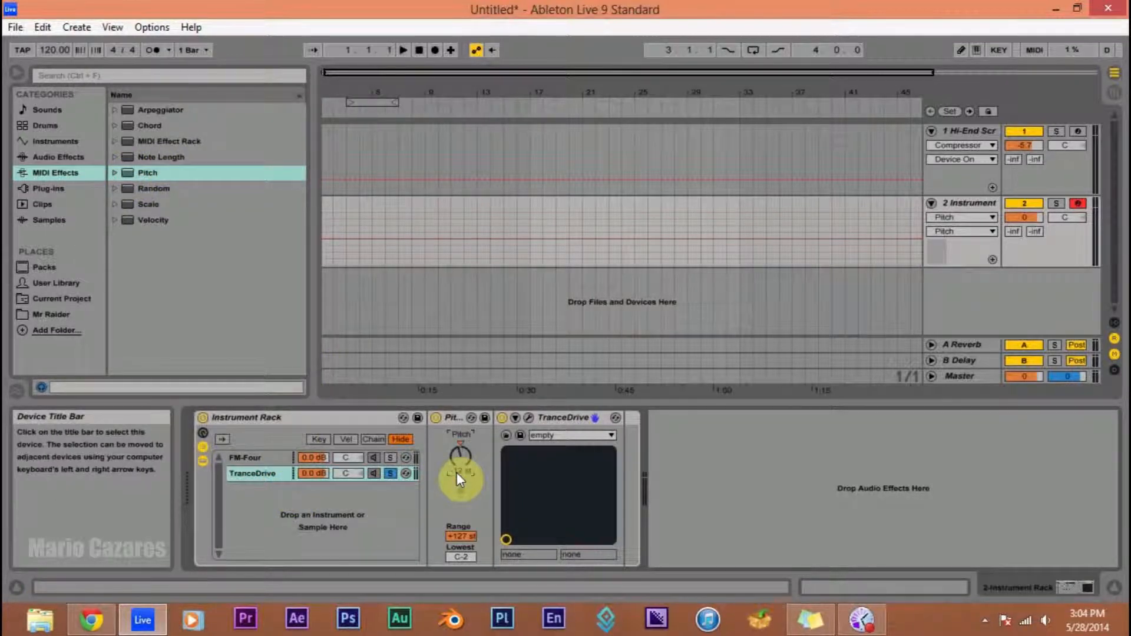
left_click(457, 420)
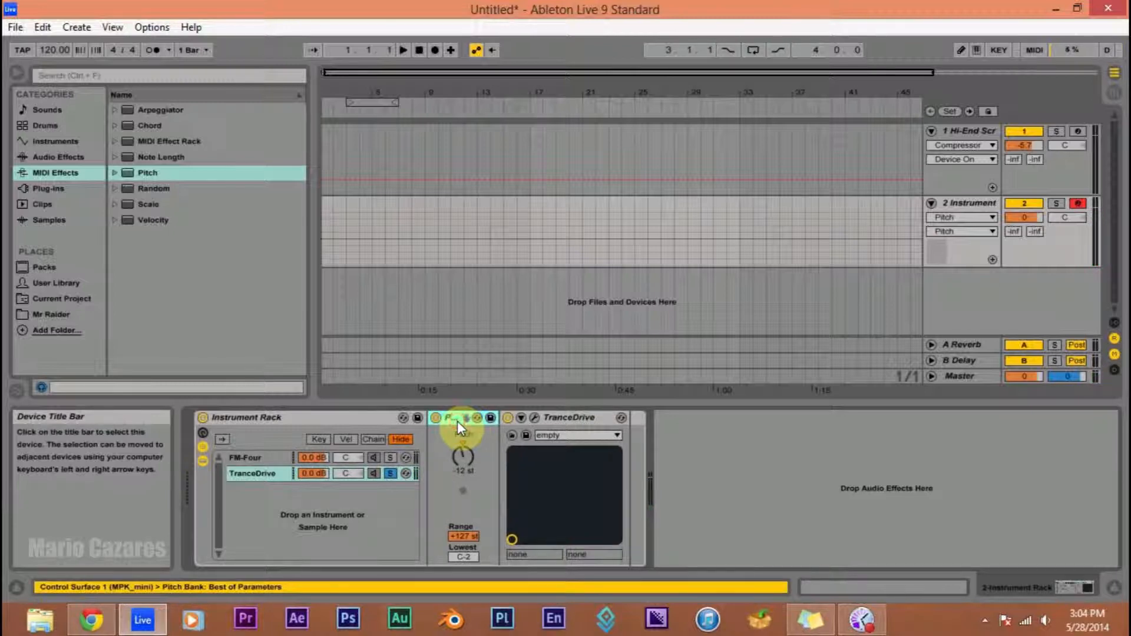
Step: Set the TranceDrive chain's volume to -3 dB and turn off its solo
left_click(390, 473)
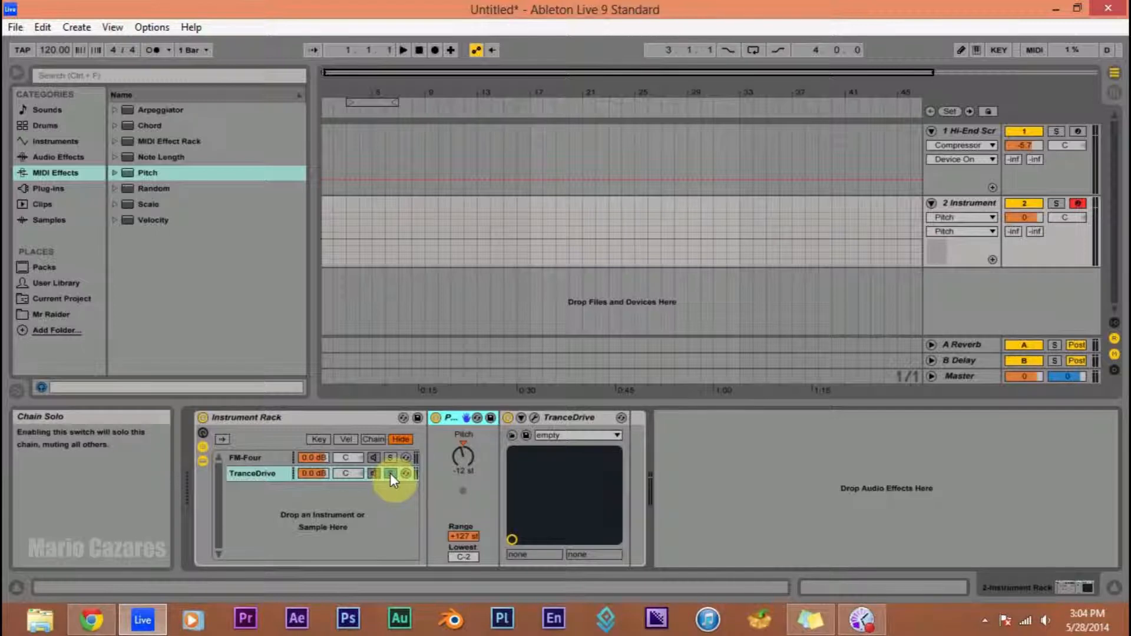
left_click(319, 473)
type("-3")
key("Return")
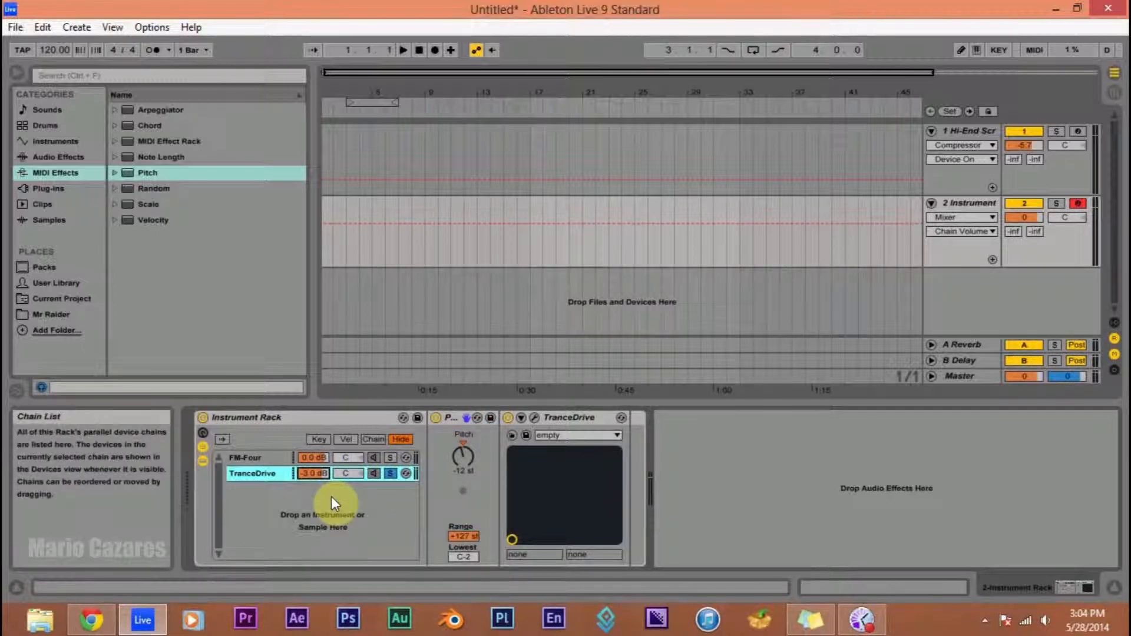
left_click(389, 473)
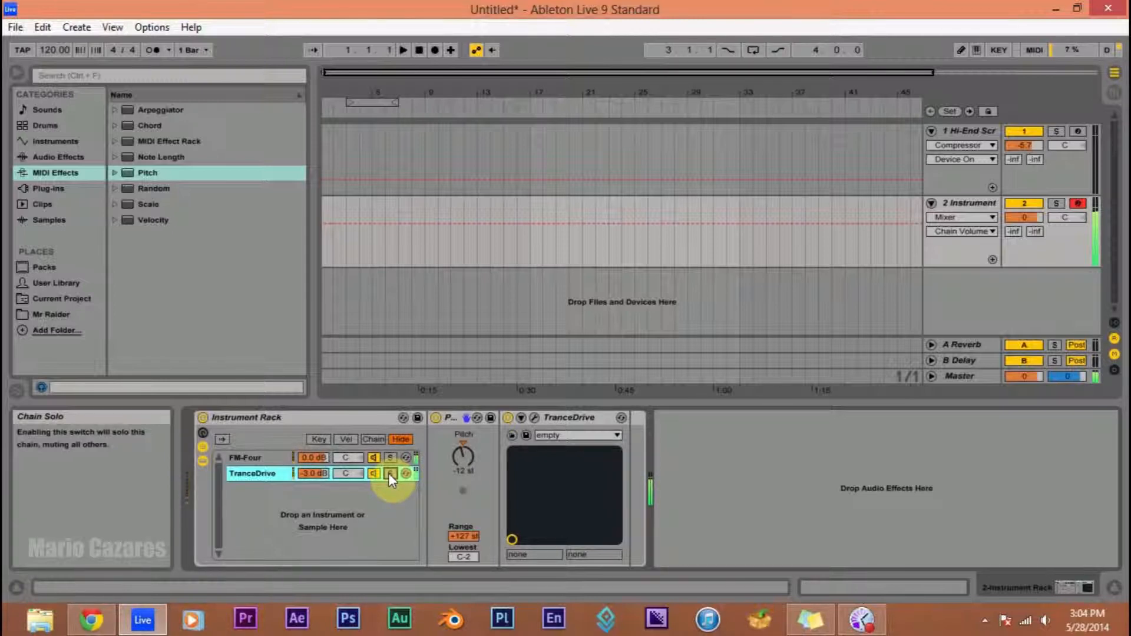
Step: Switch off the Pitch effect in the TranceDrive chain and select track 2
left_click(434, 418)
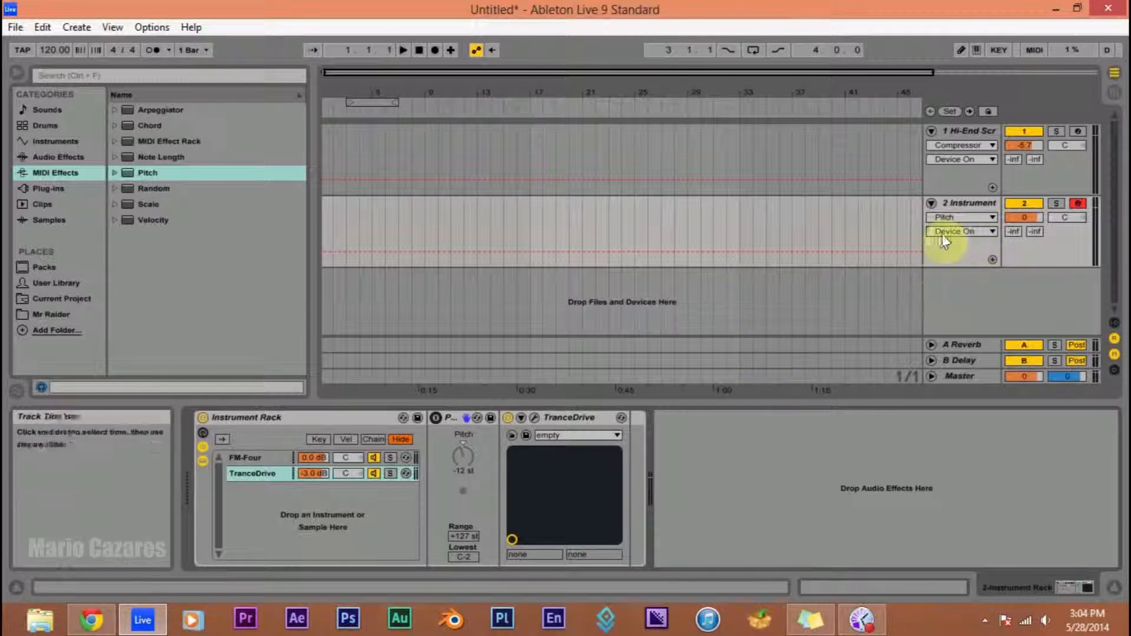
left_click(961, 204)
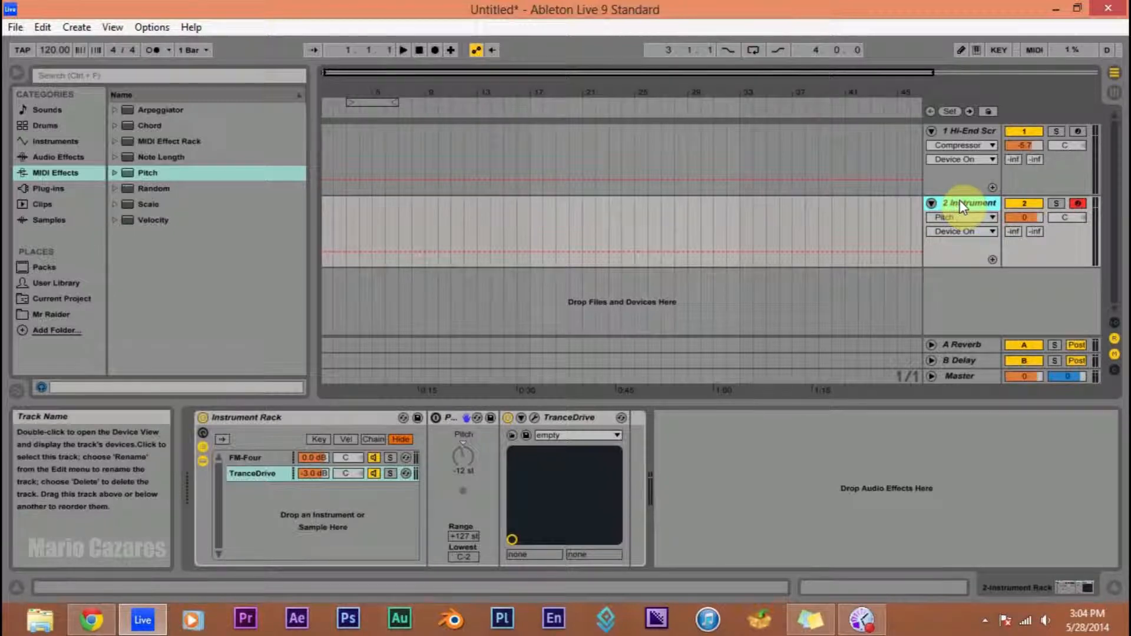